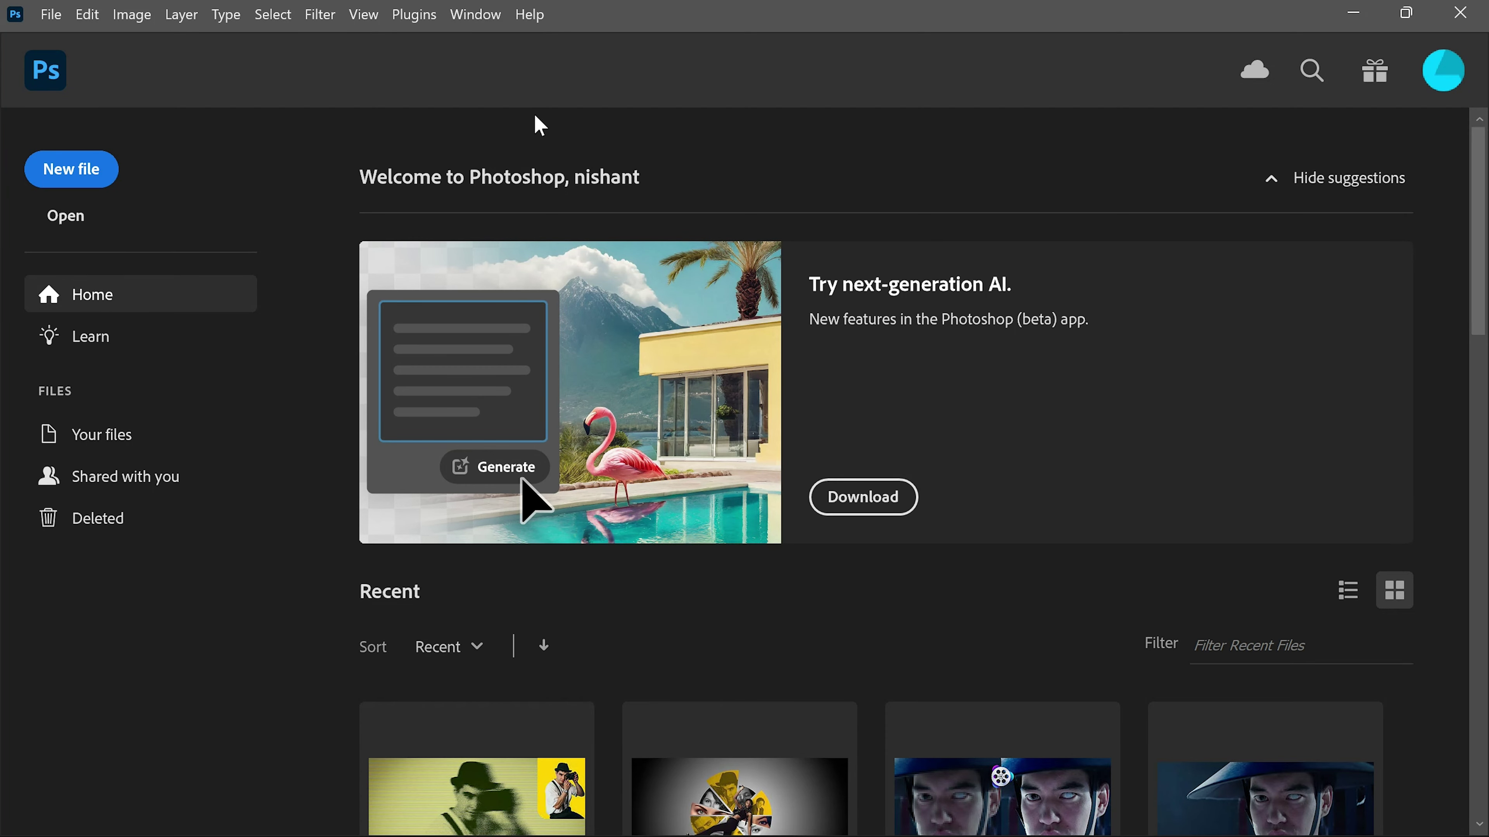
Create a new white 3000x2000 px document at 300 ppi from the Home screen.
click(68, 176)
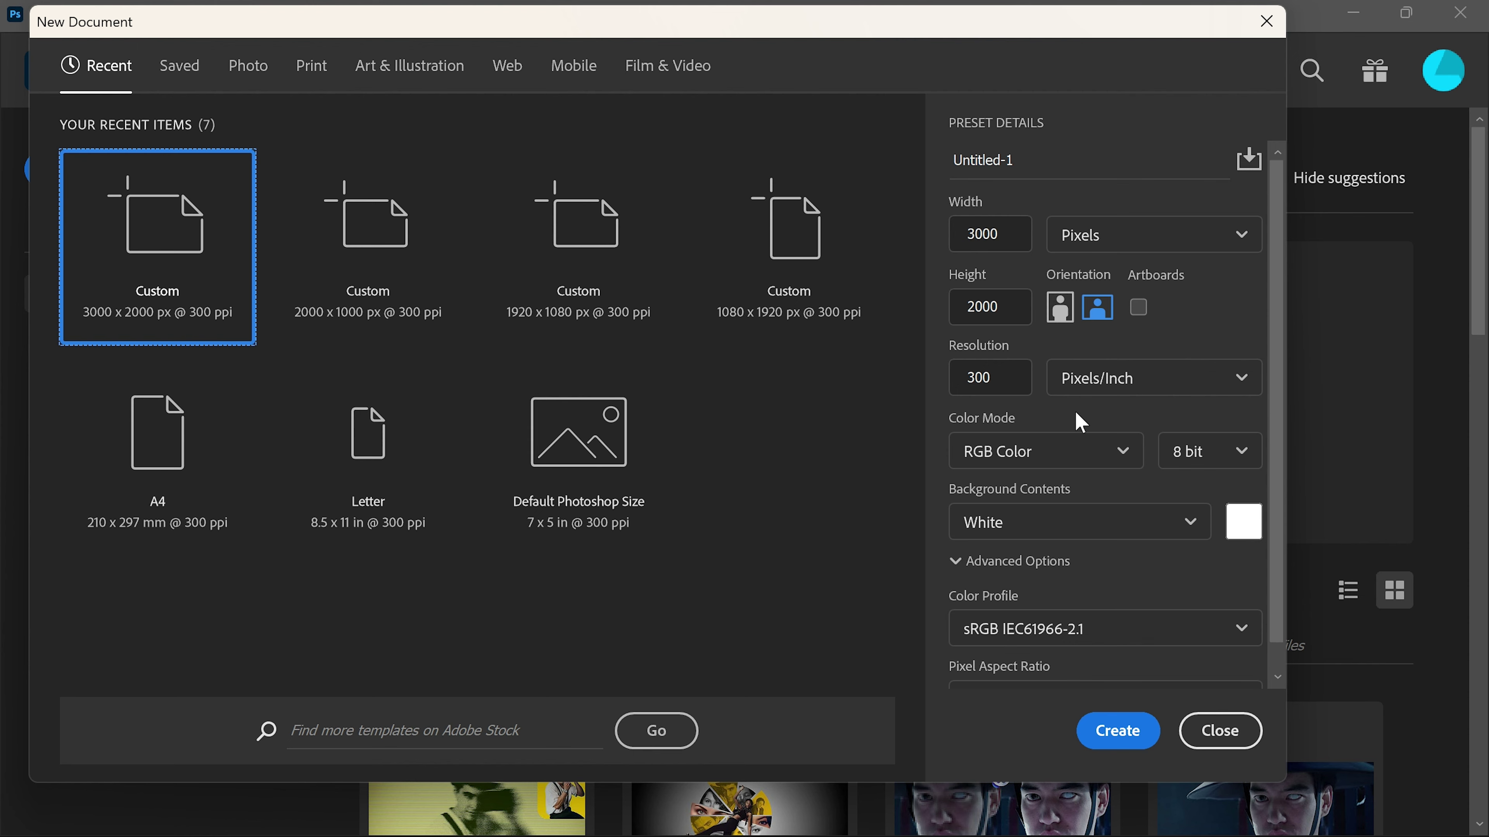
click(1142, 737)
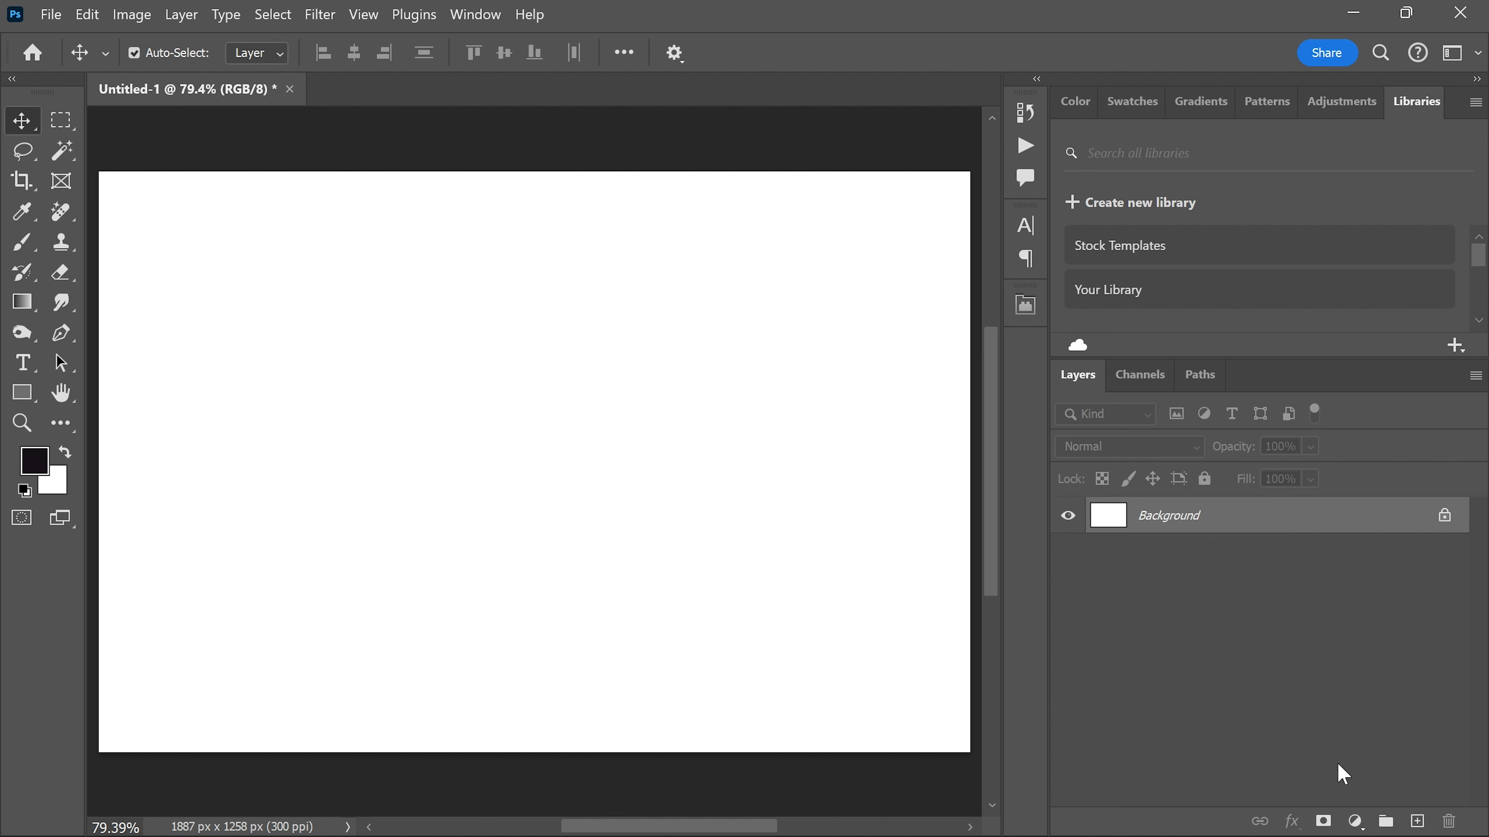
Add a pure black (000000) Solid Color fill layer above the white Background.
click(1355, 823)
click(1316, 414)
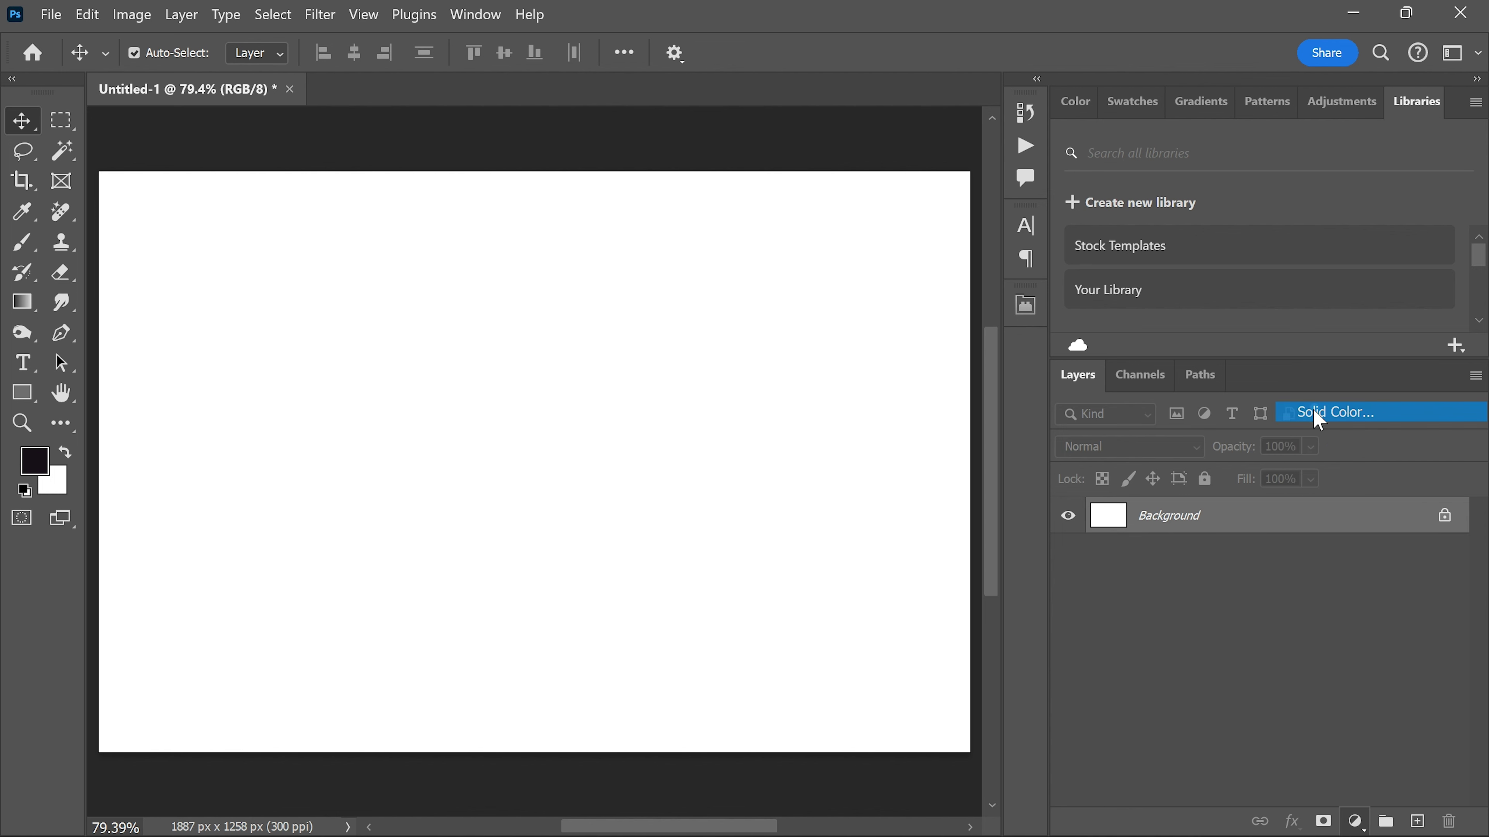
drag(904, 538, 807, 631)
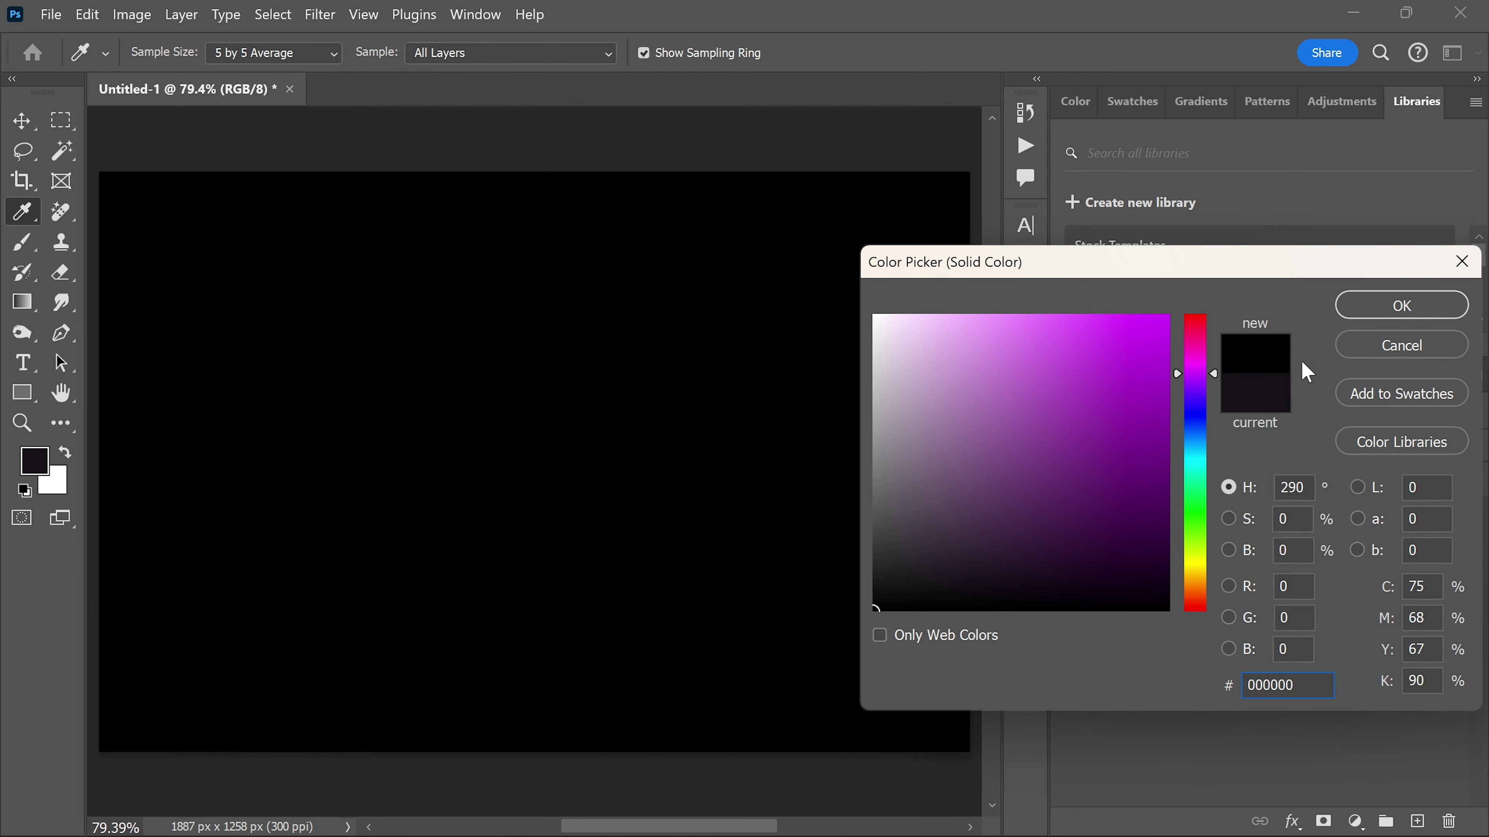
click(1401, 305)
key(v)
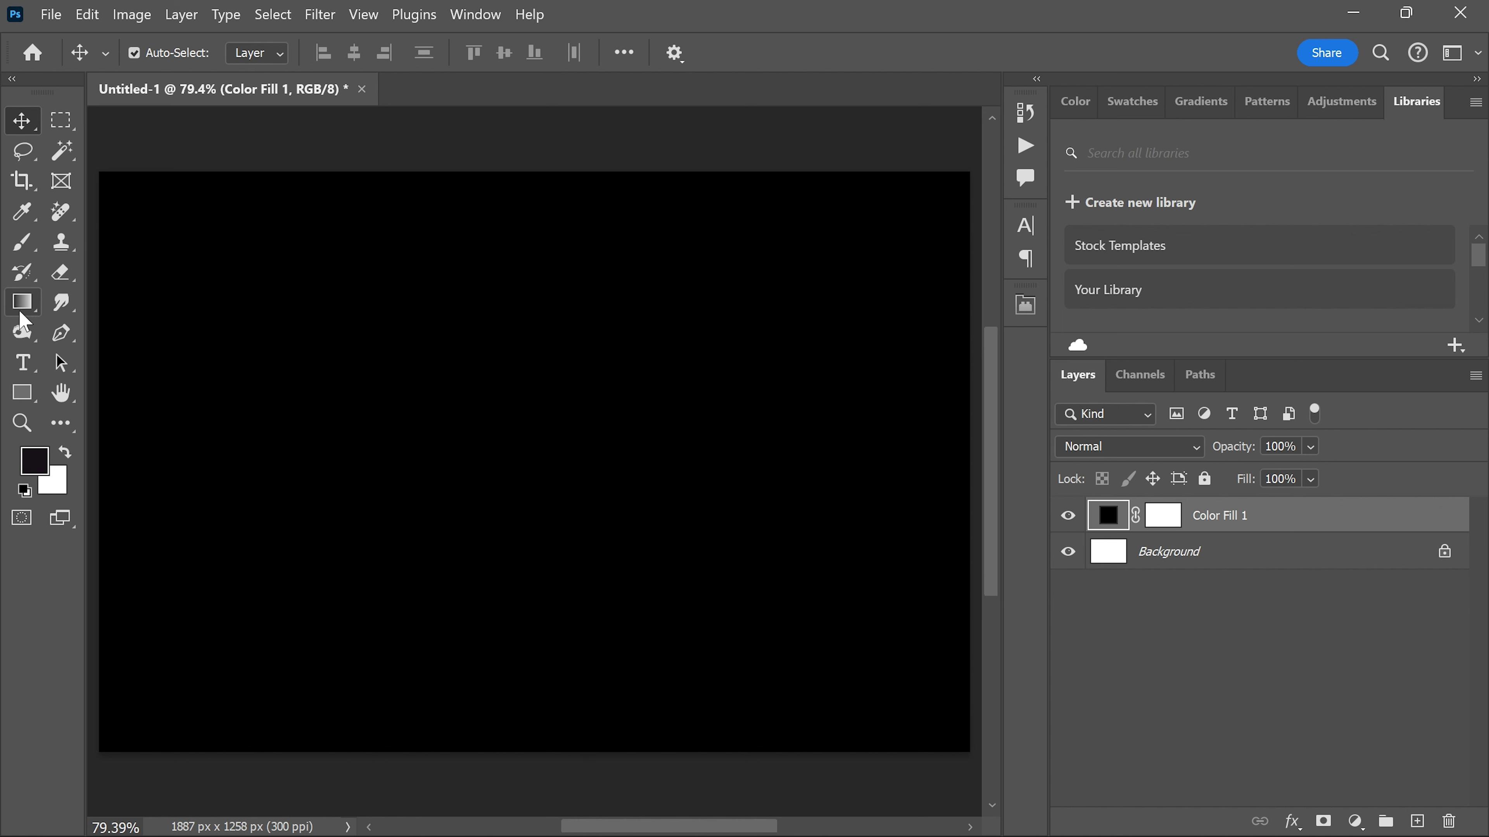
drag(22, 365, 133, 376)
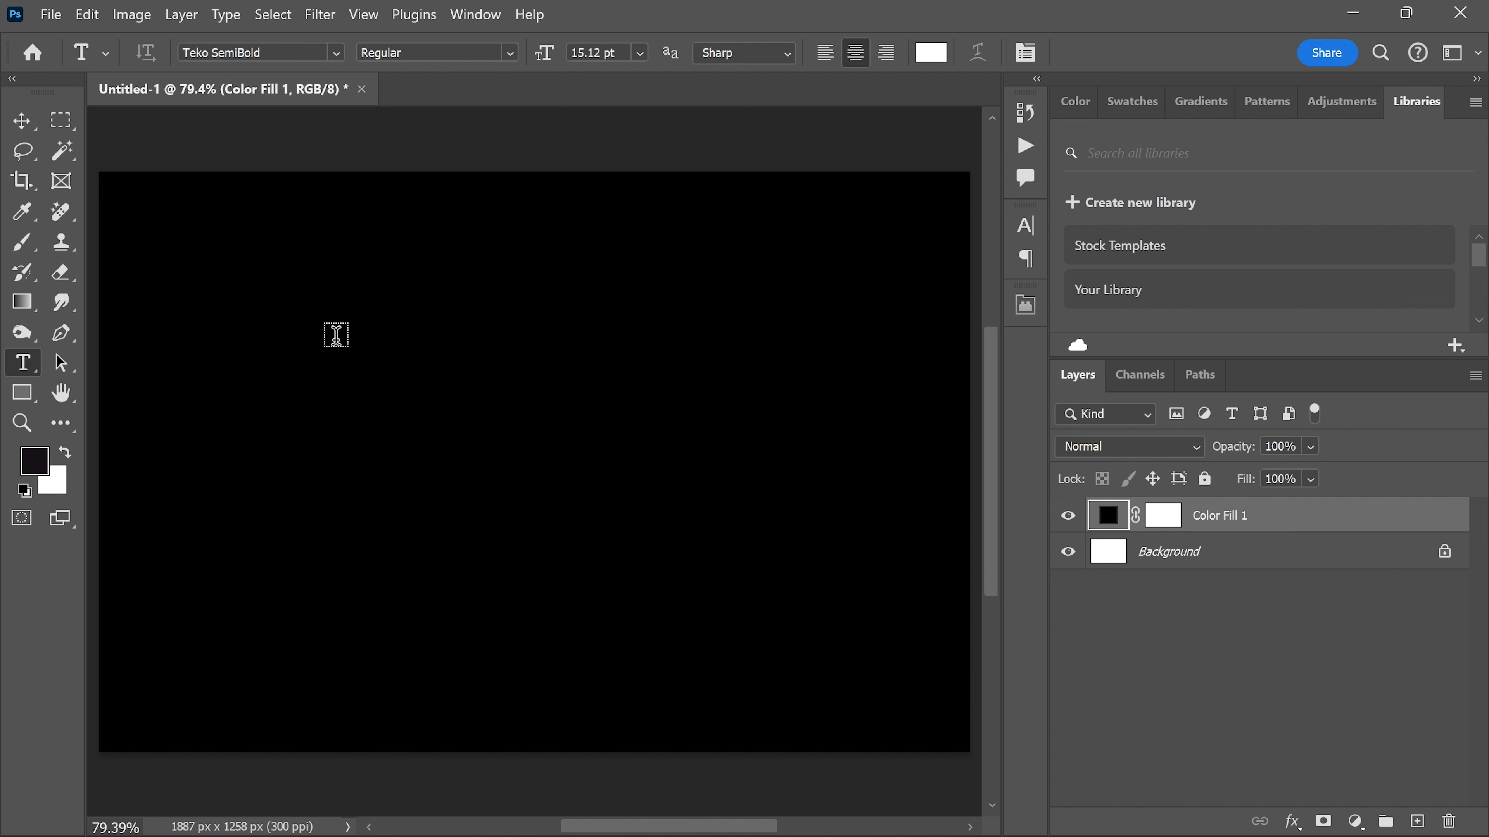
Type the word PEXELS in white Teko SemiBold on the canvas and commit it.
click(235, 52)
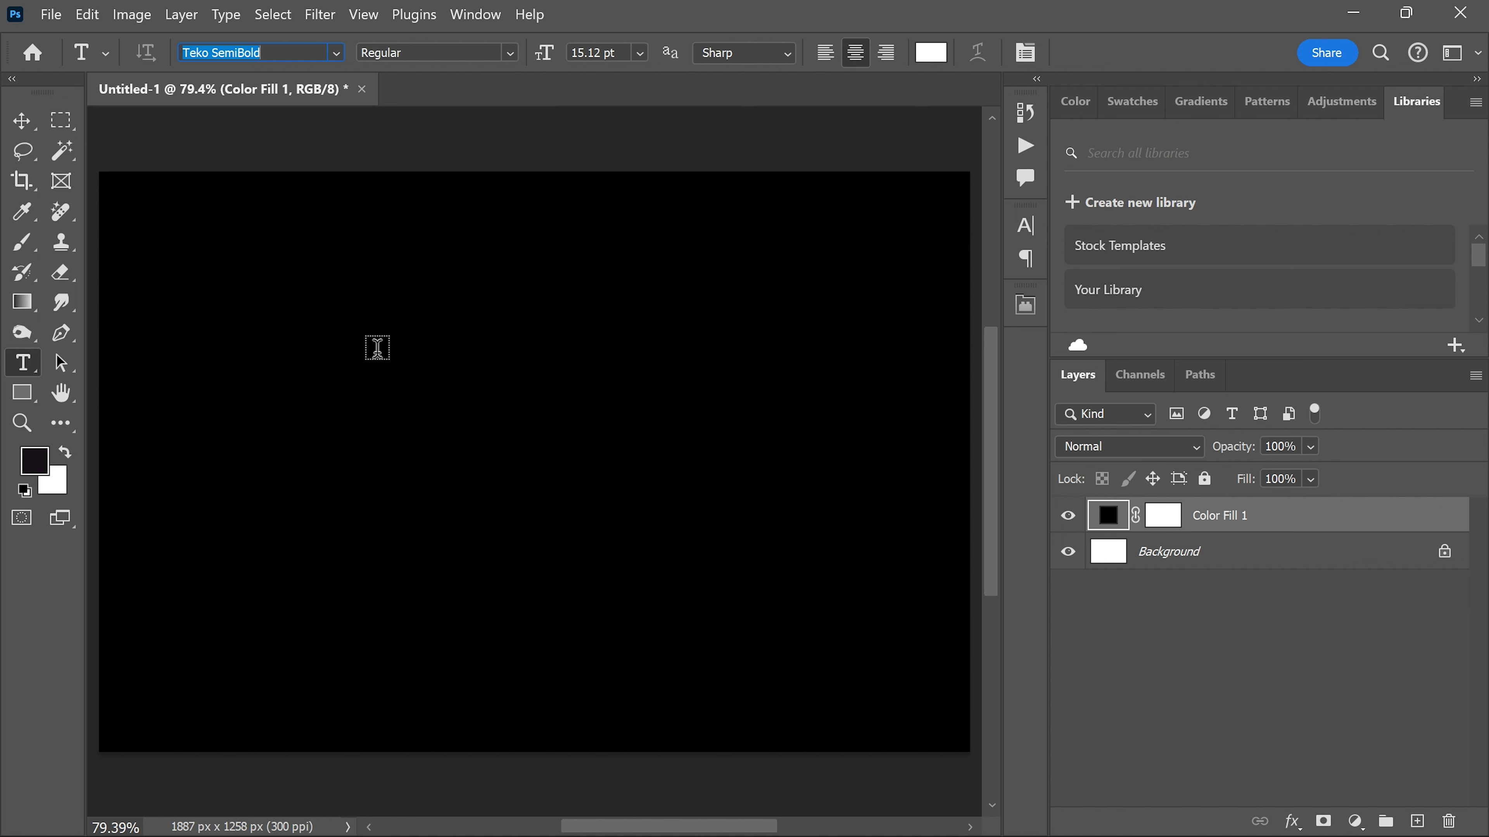
click(378, 387)
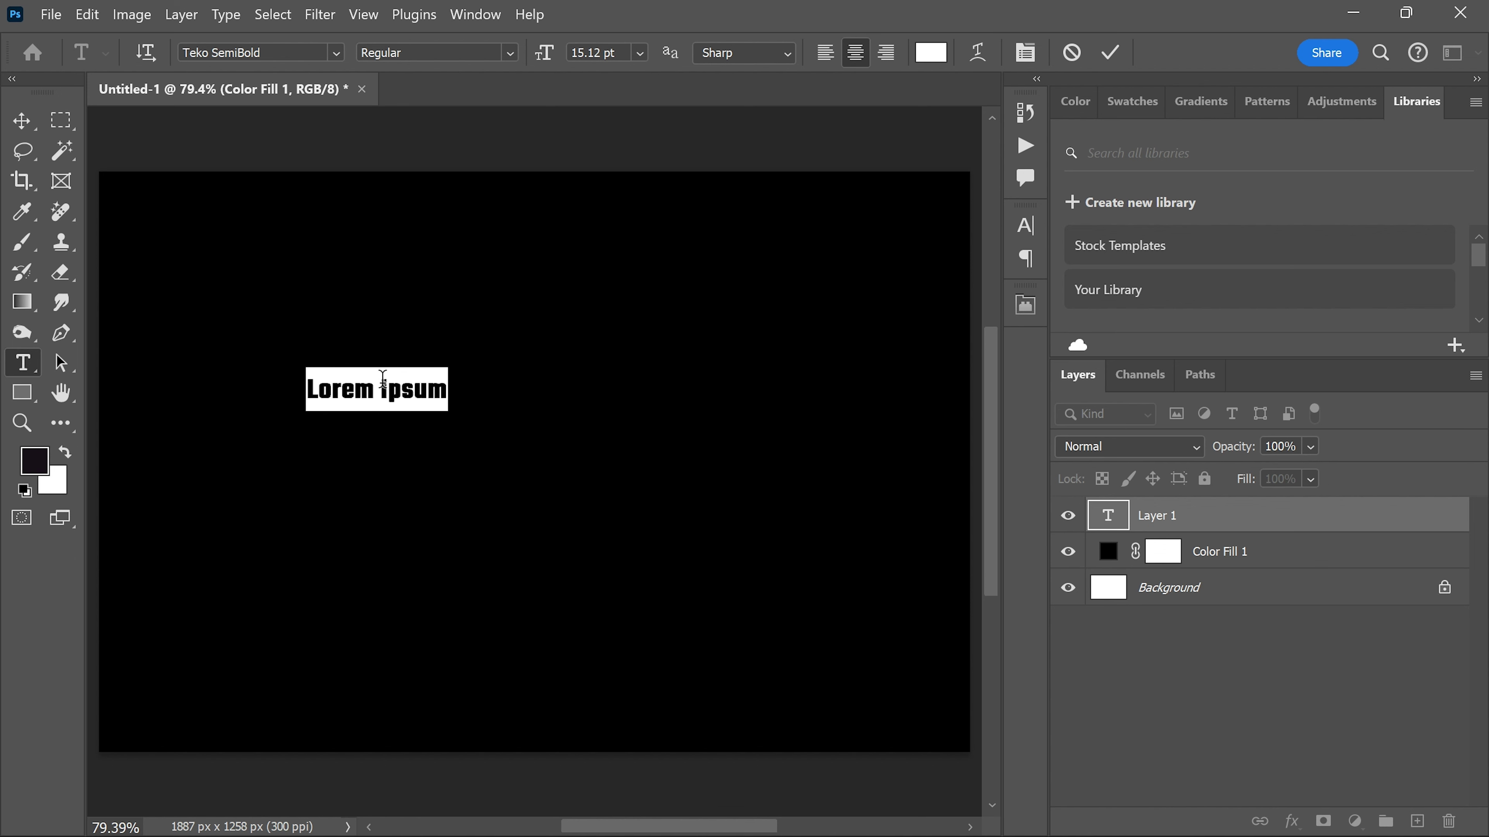
text(PEXELS)
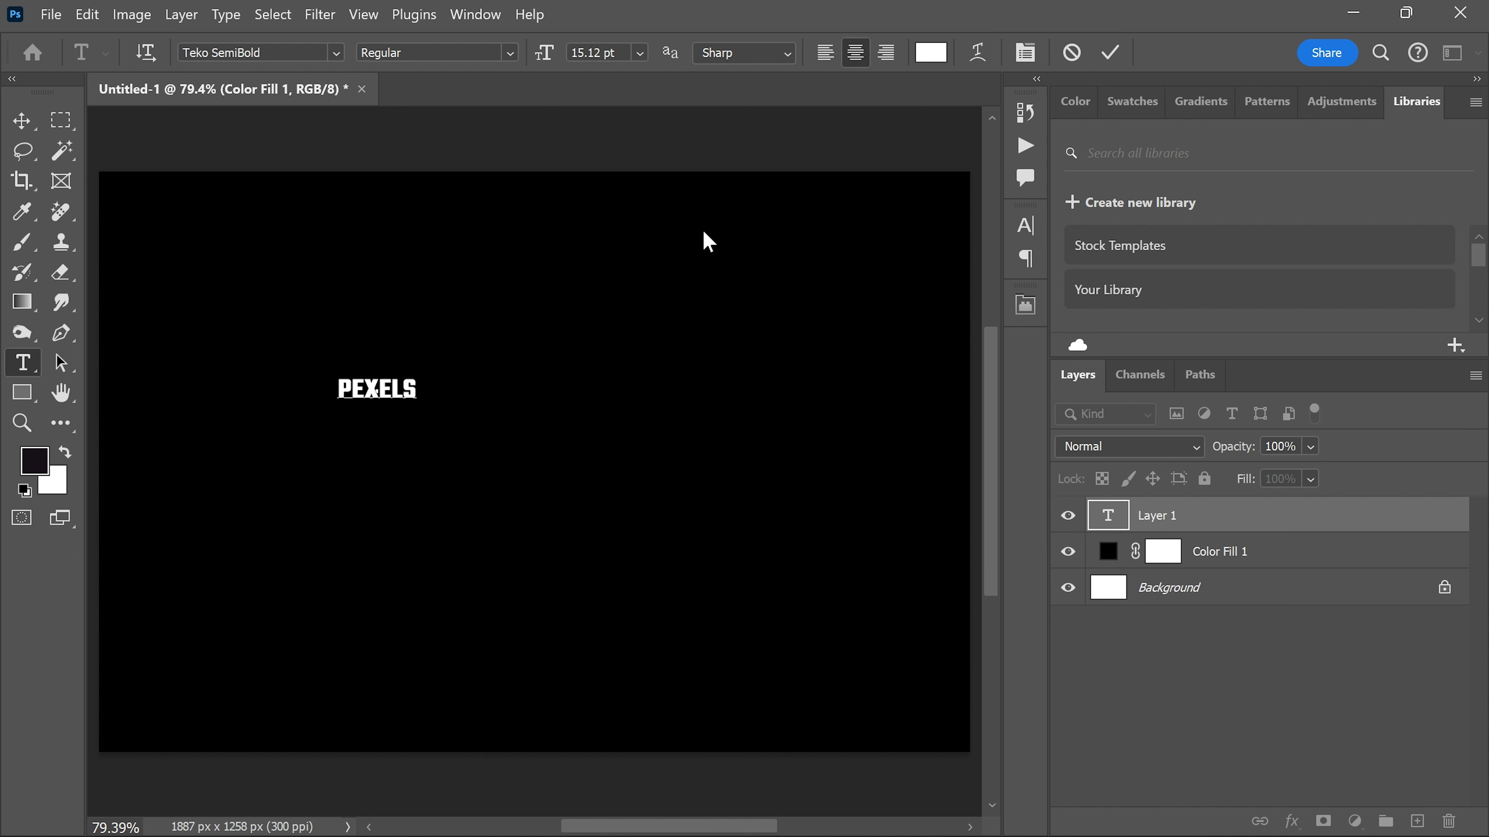
click(1105, 57)
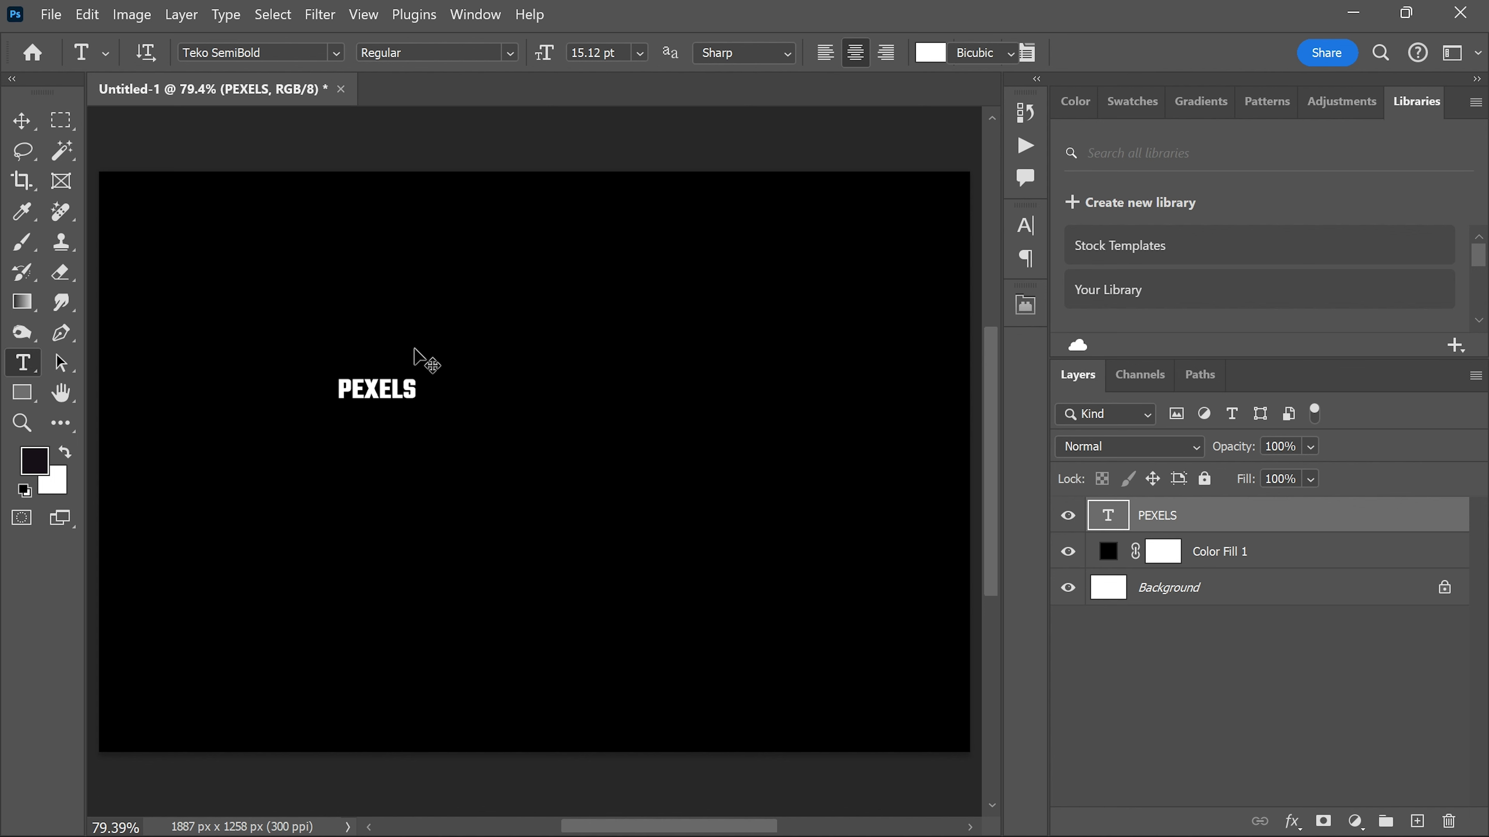
Scale the PEXELS text up to about 767% across the canvas middle.
key(ctrl+t)
drag(423, 385, 712, 384)
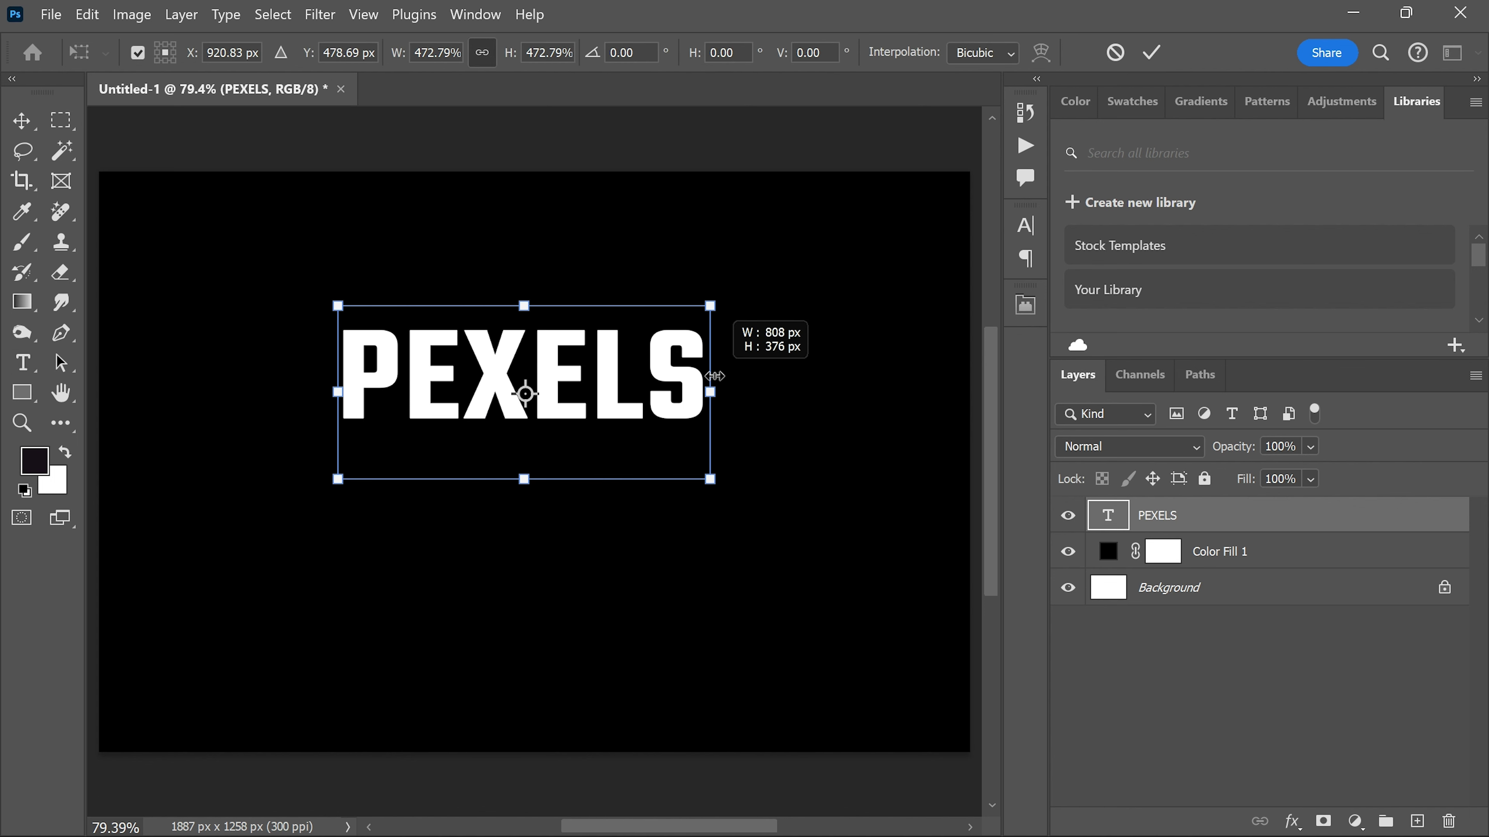
drag(521, 482, 535, 548)
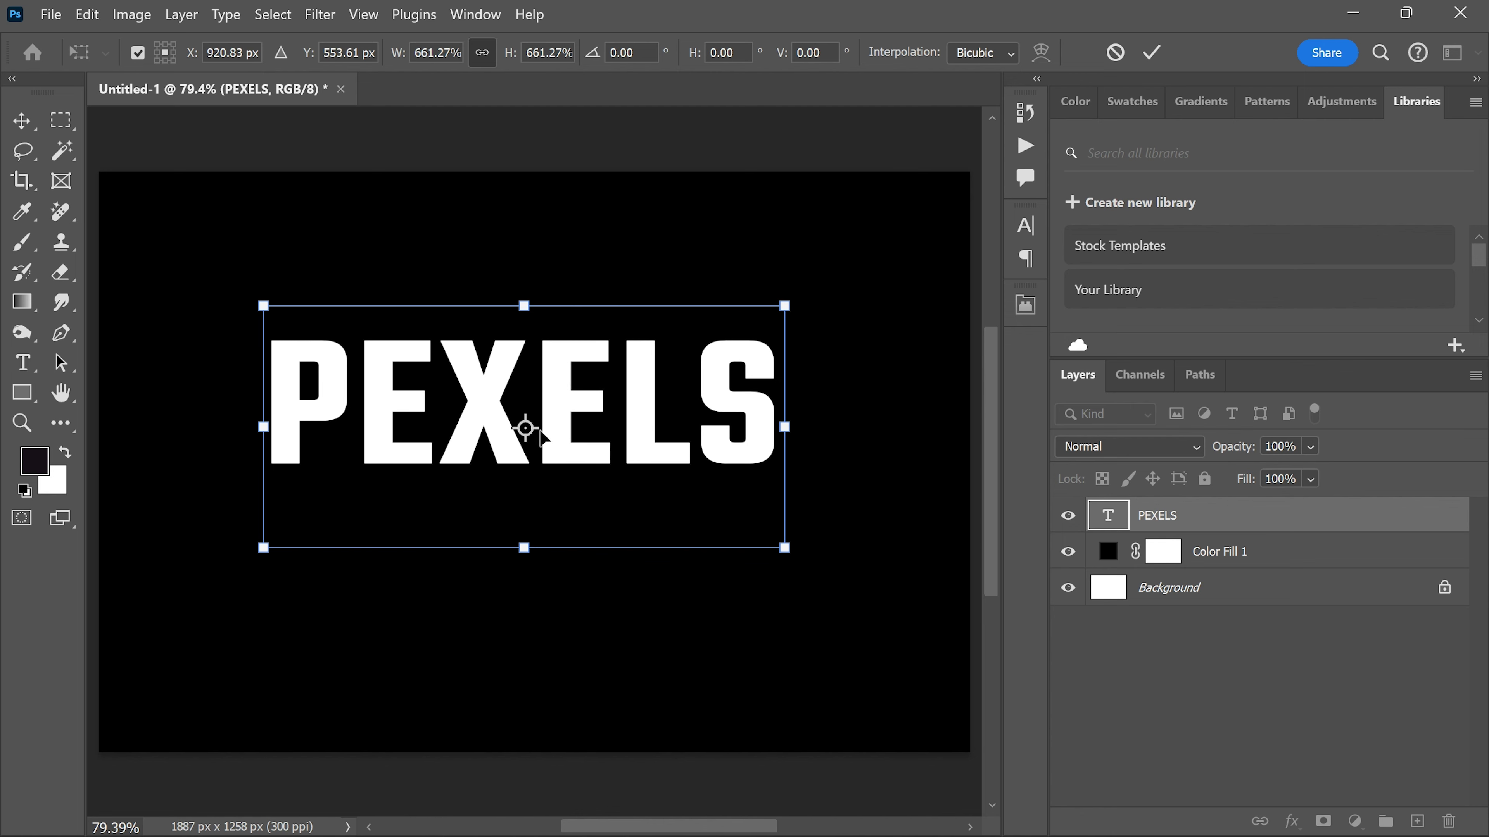
drag(784, 430, 842, 427)
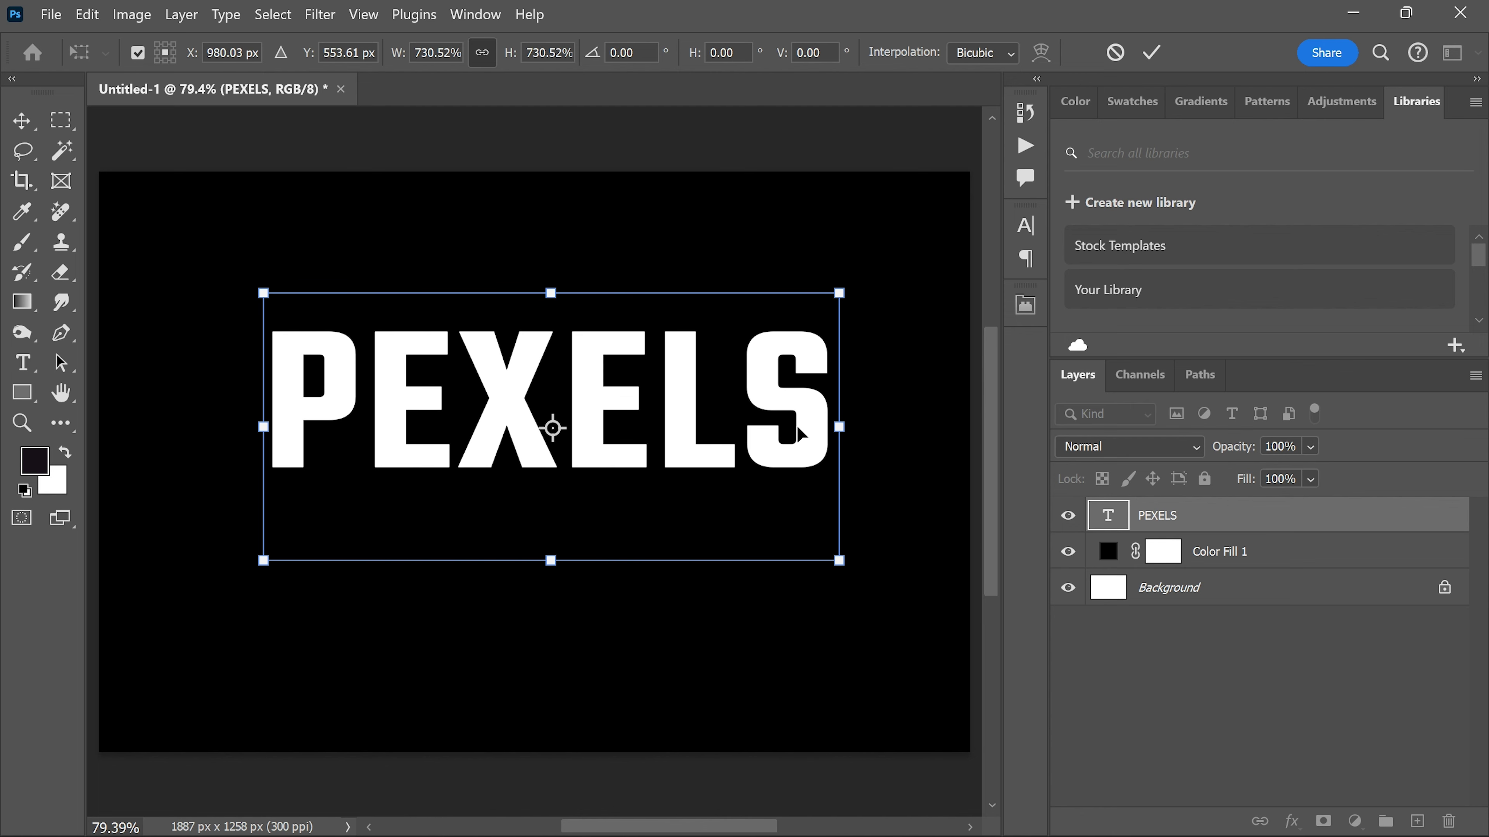
drag(751, 428, 749, 437)
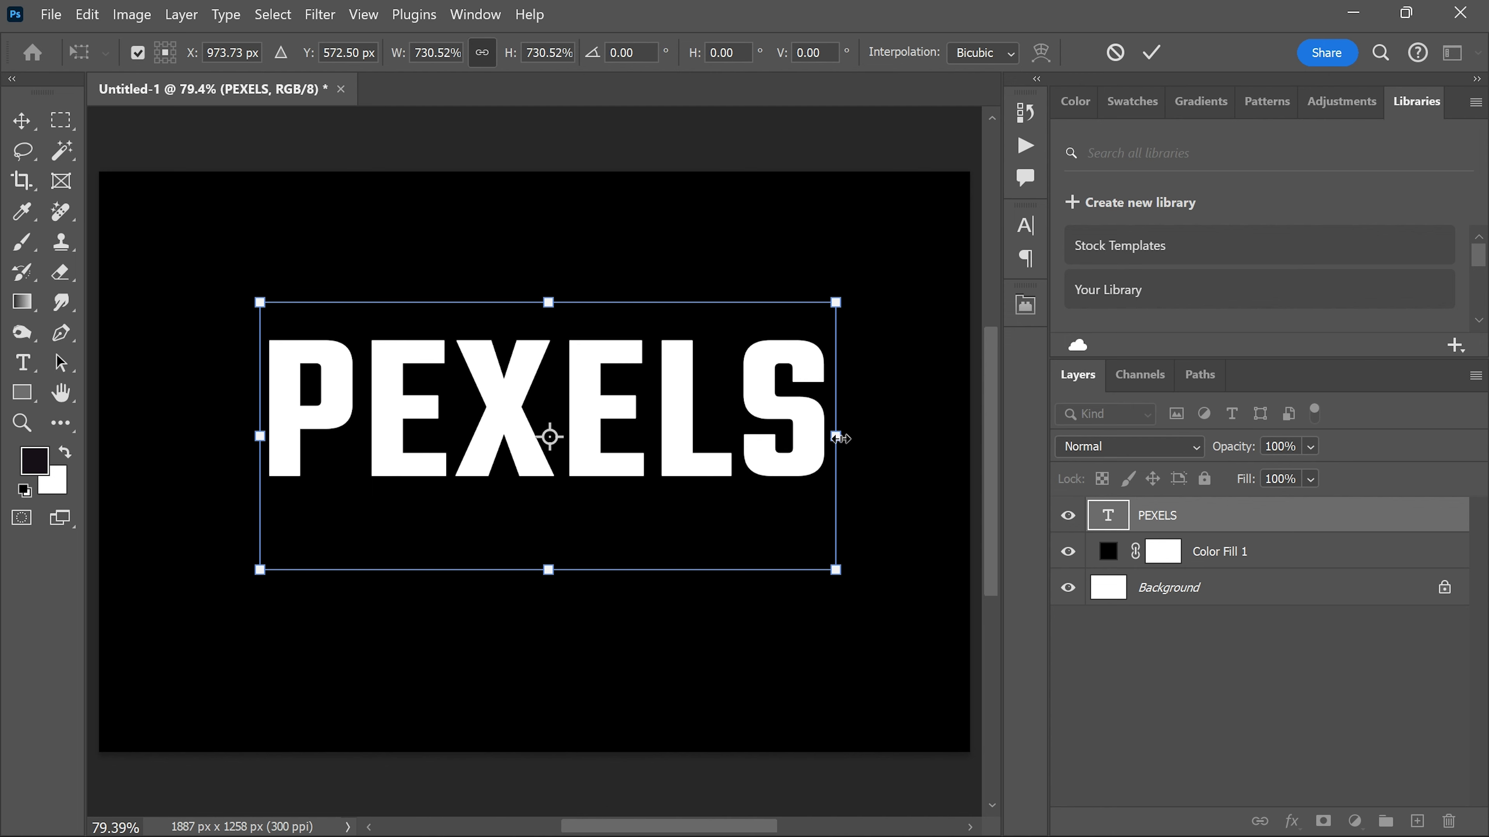
drag(842, 438, 860, 441)
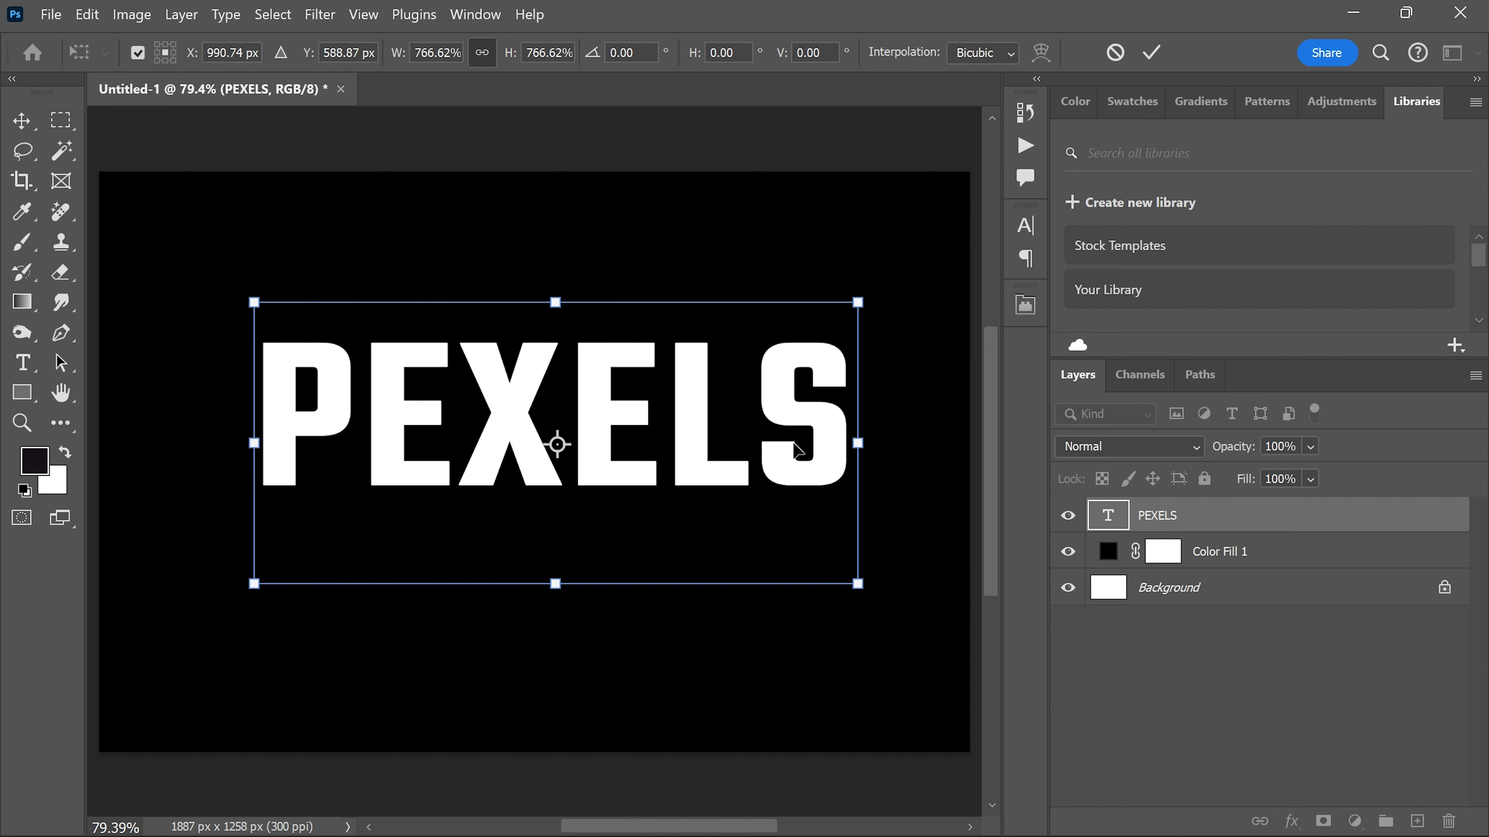
Apply the enlarged size and rasterize the PEXELS text layer.
click(1152, 52)
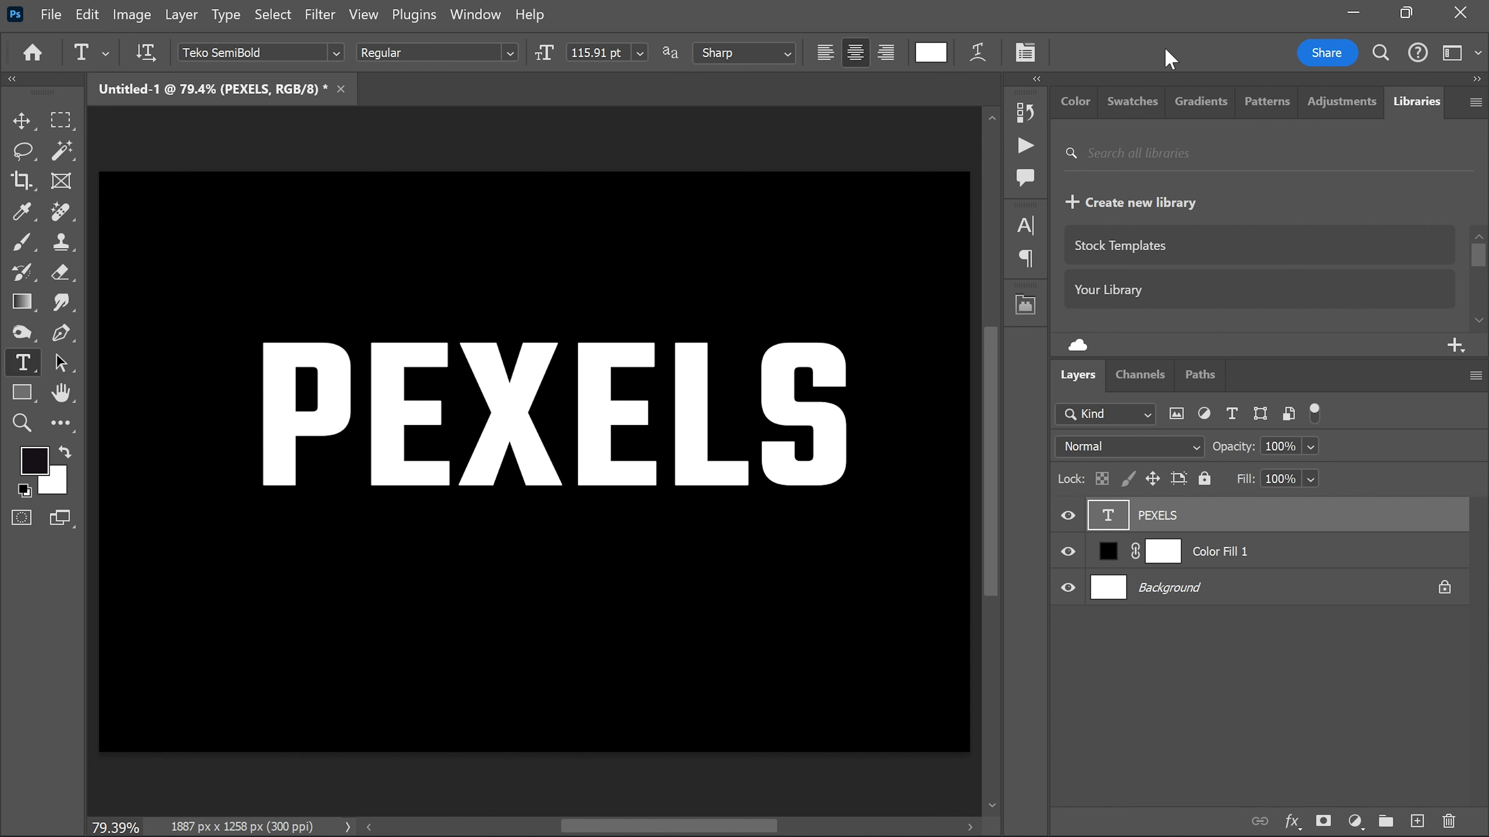
right_click(1256, 530)
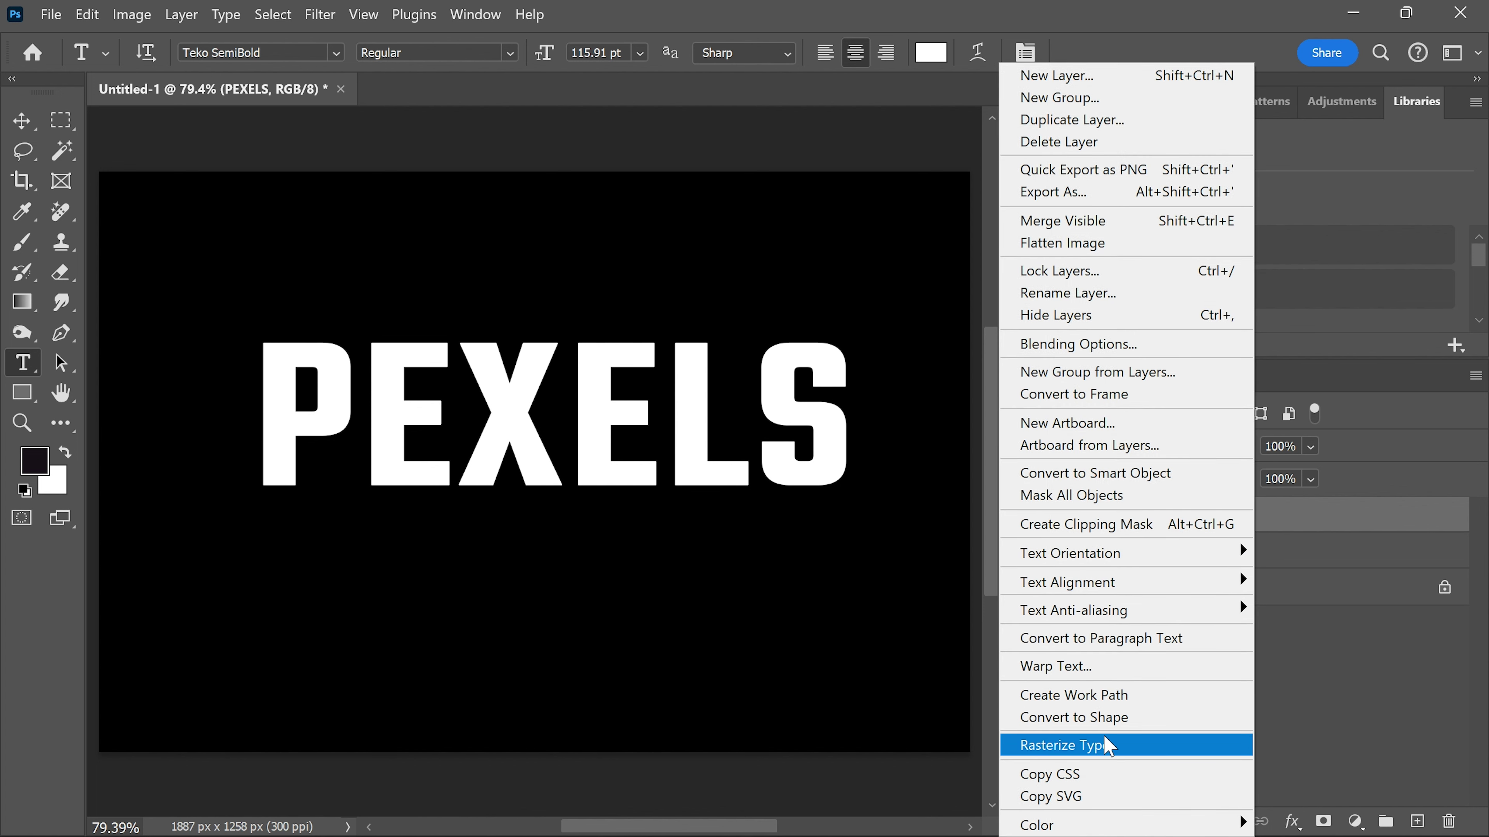
click(1117, 748)
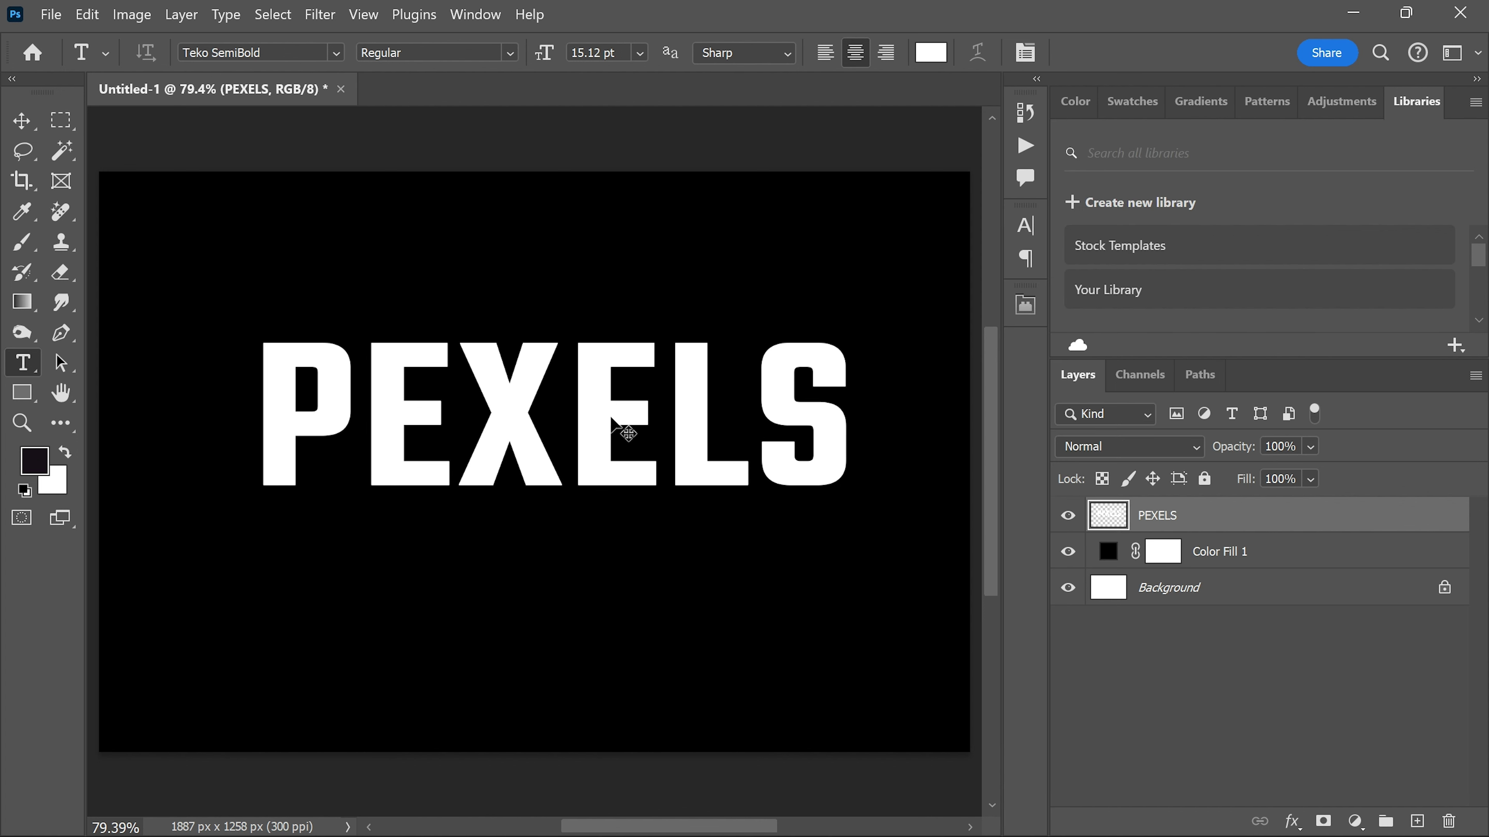
key(v)
Distort PEXELS, pulling its right end up and narrower into a slanted perspective.
key(ctrl+t)
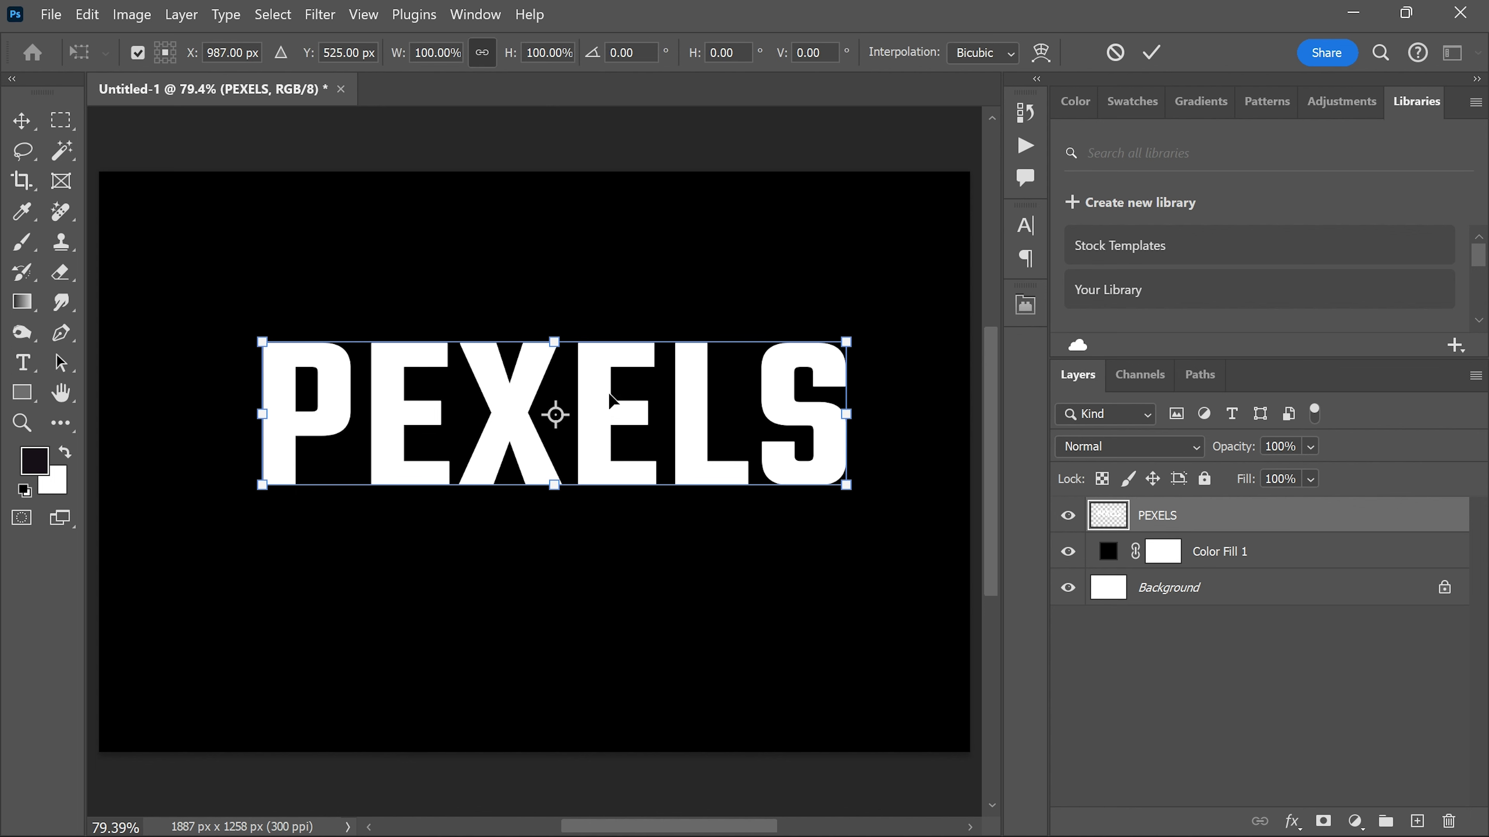
drag(653, 402, 632, 404)
right_click(607, 374)
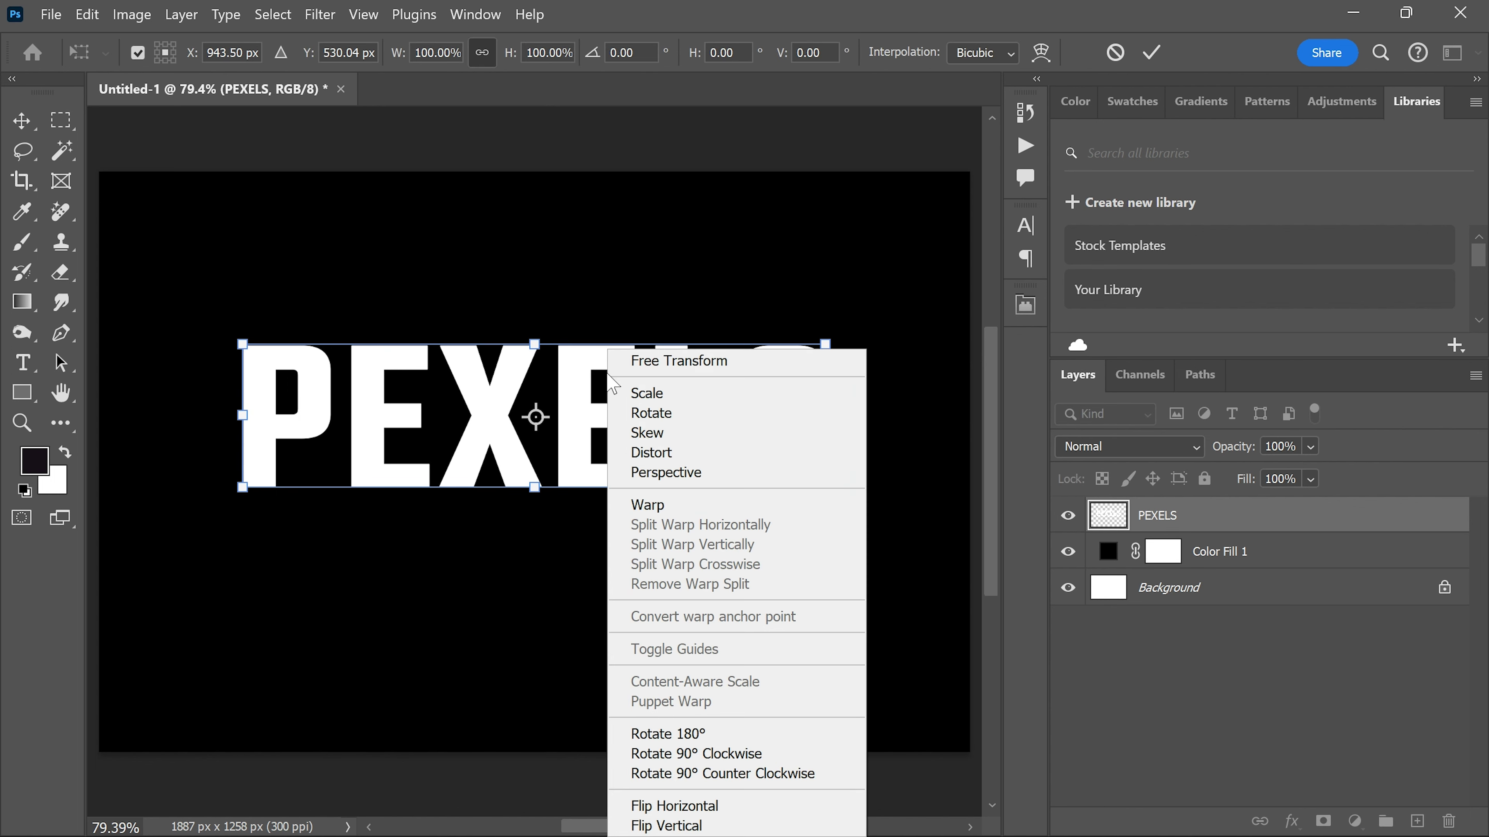
click(665, 456)
drag(830, 418, 814, 392)
drag(809, 321, 746, 334)
drag(242, 346, 209, 352)
drag(747, 334, 700, 347)
drag(809, 462, 783, 433)
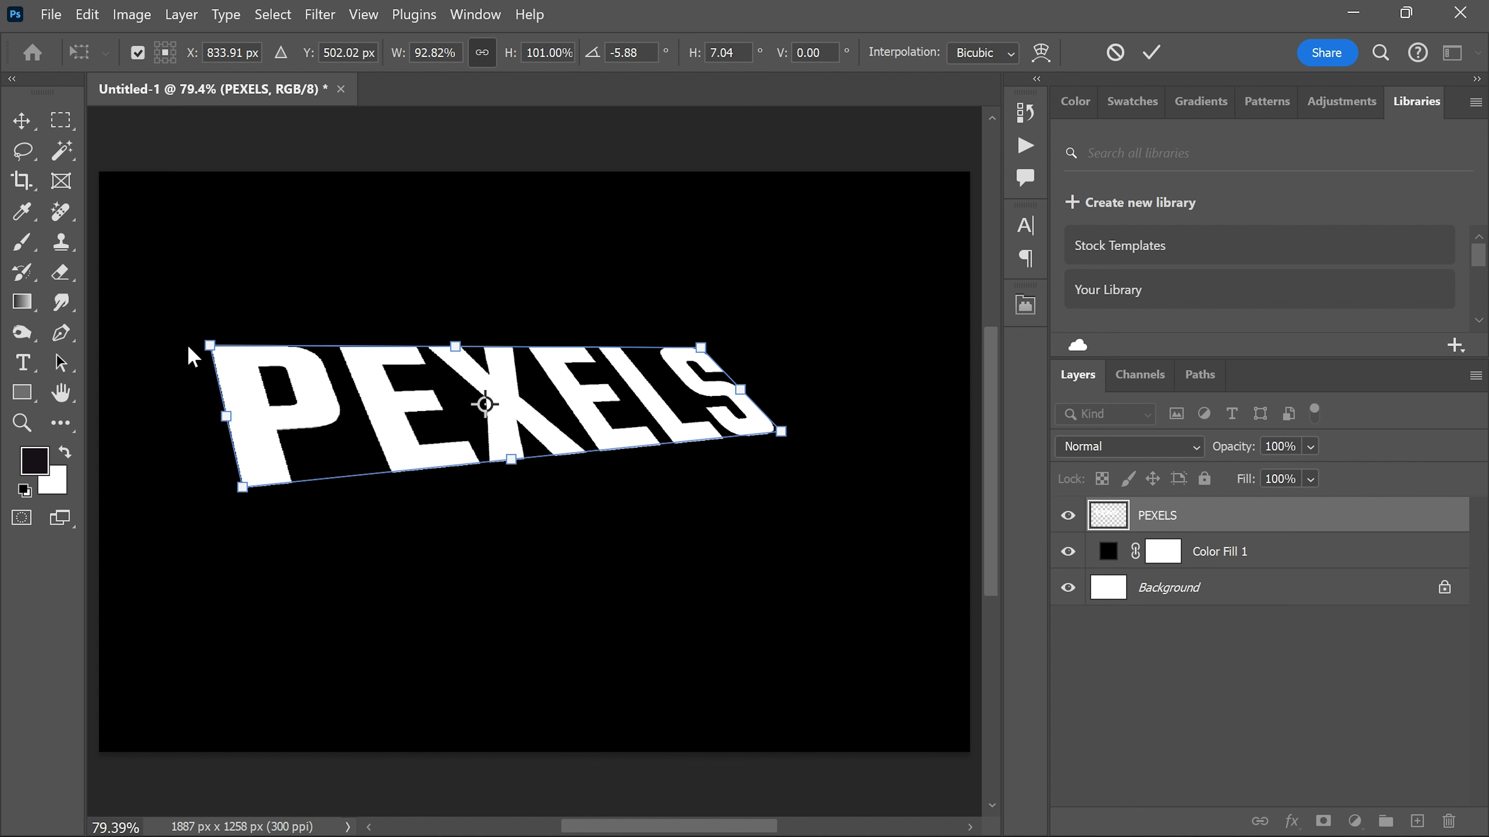
Refine the distorted corners, skewing the left side and top edge, and apply it.
drag(208, 345, 208, 369)
drag(459, 357, 454, 341)
drag(552, 385, 577, 359)
drag(721, 305, 712, 312)
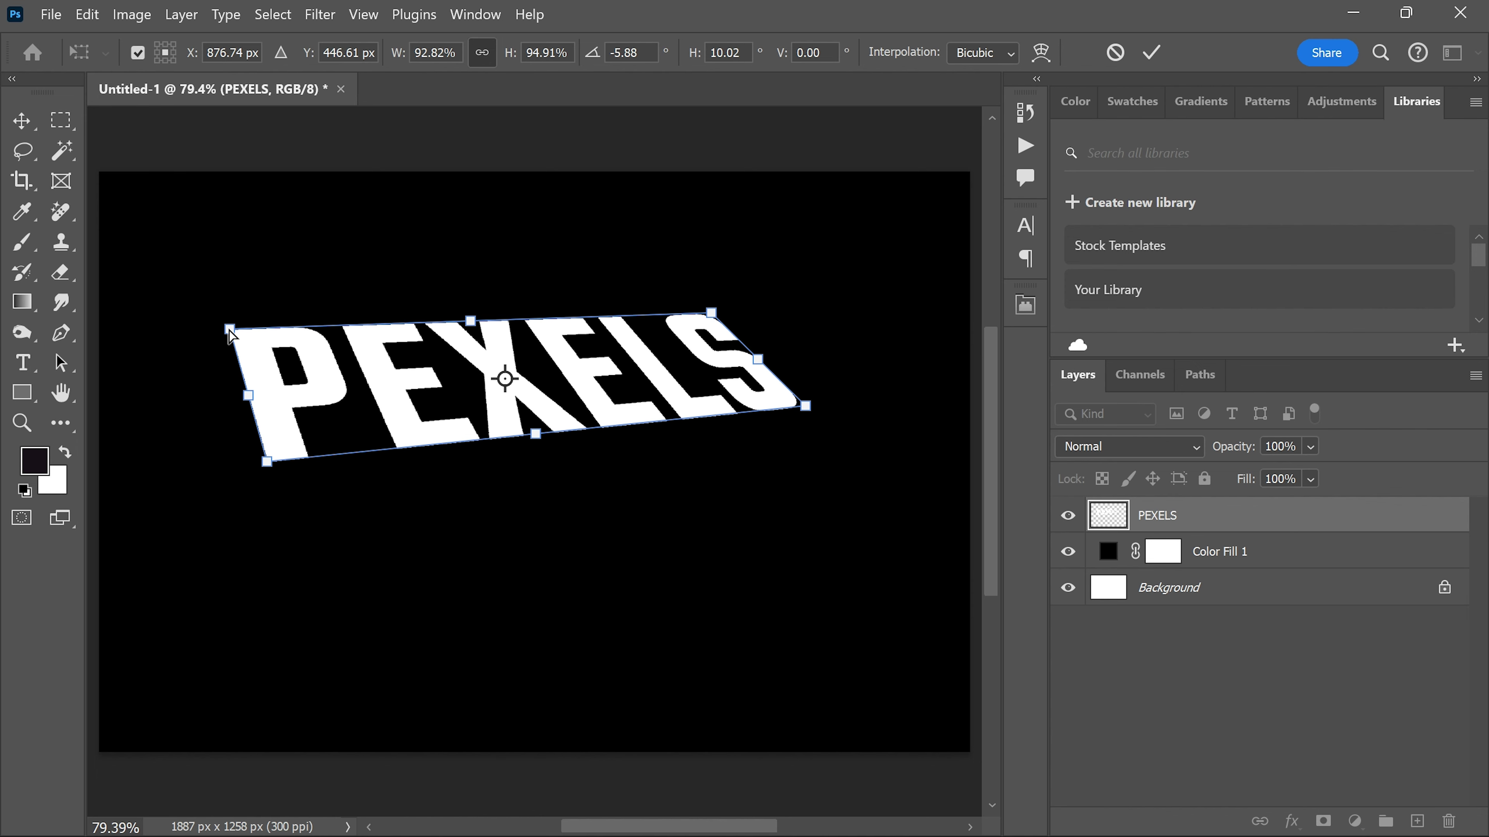
drag(230, 331, 209, 330)
drag(271, 468, 283, 460)
drag(210, 329, 204, 337)
key(Return)
Widen the slanted PEXELS slightly, shift it left and commit the transform.
key(ctrl+t)
drag(809, 383, 764, 382)
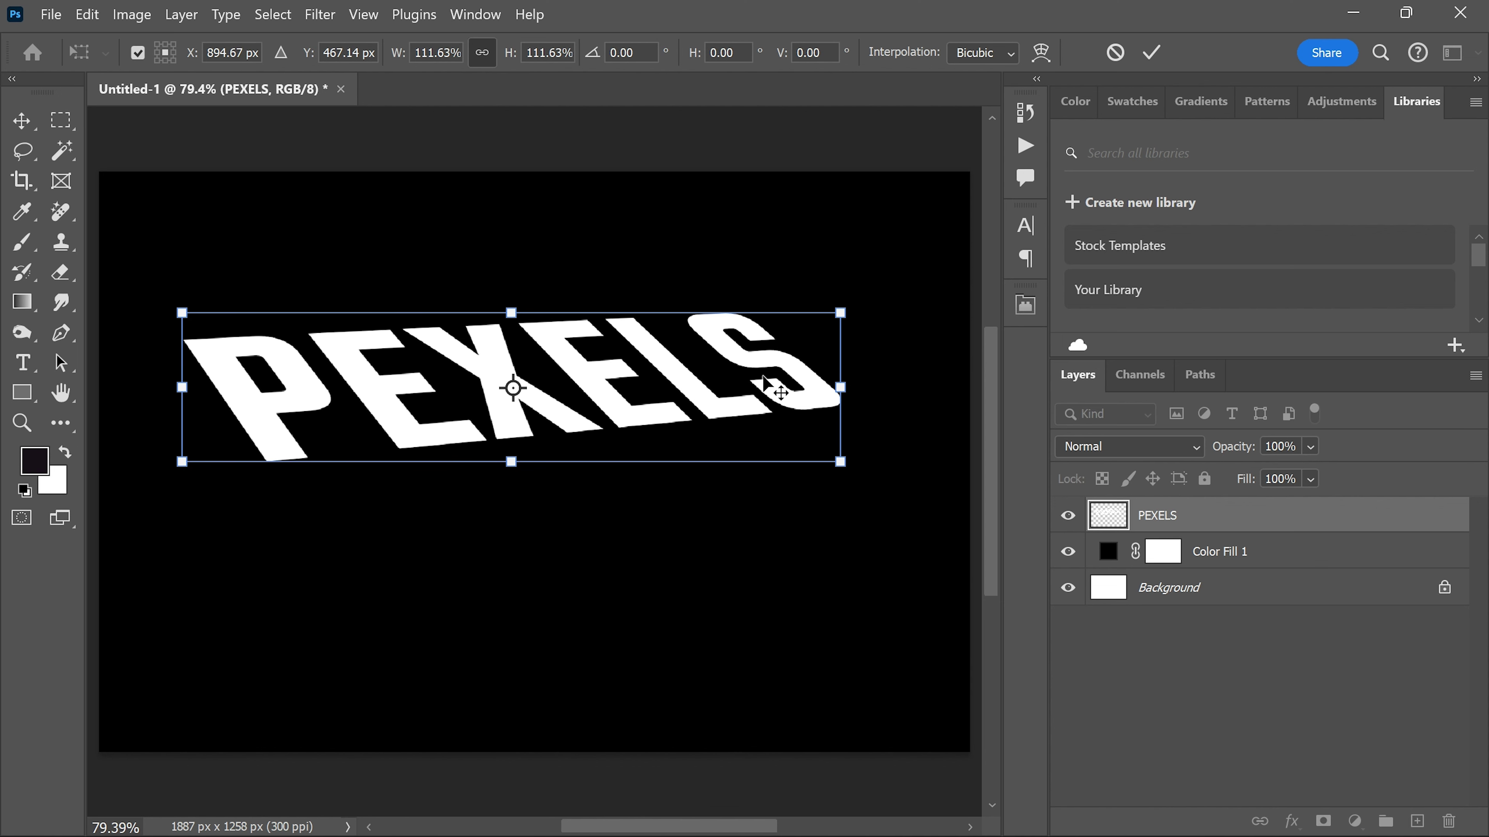
key(Return)
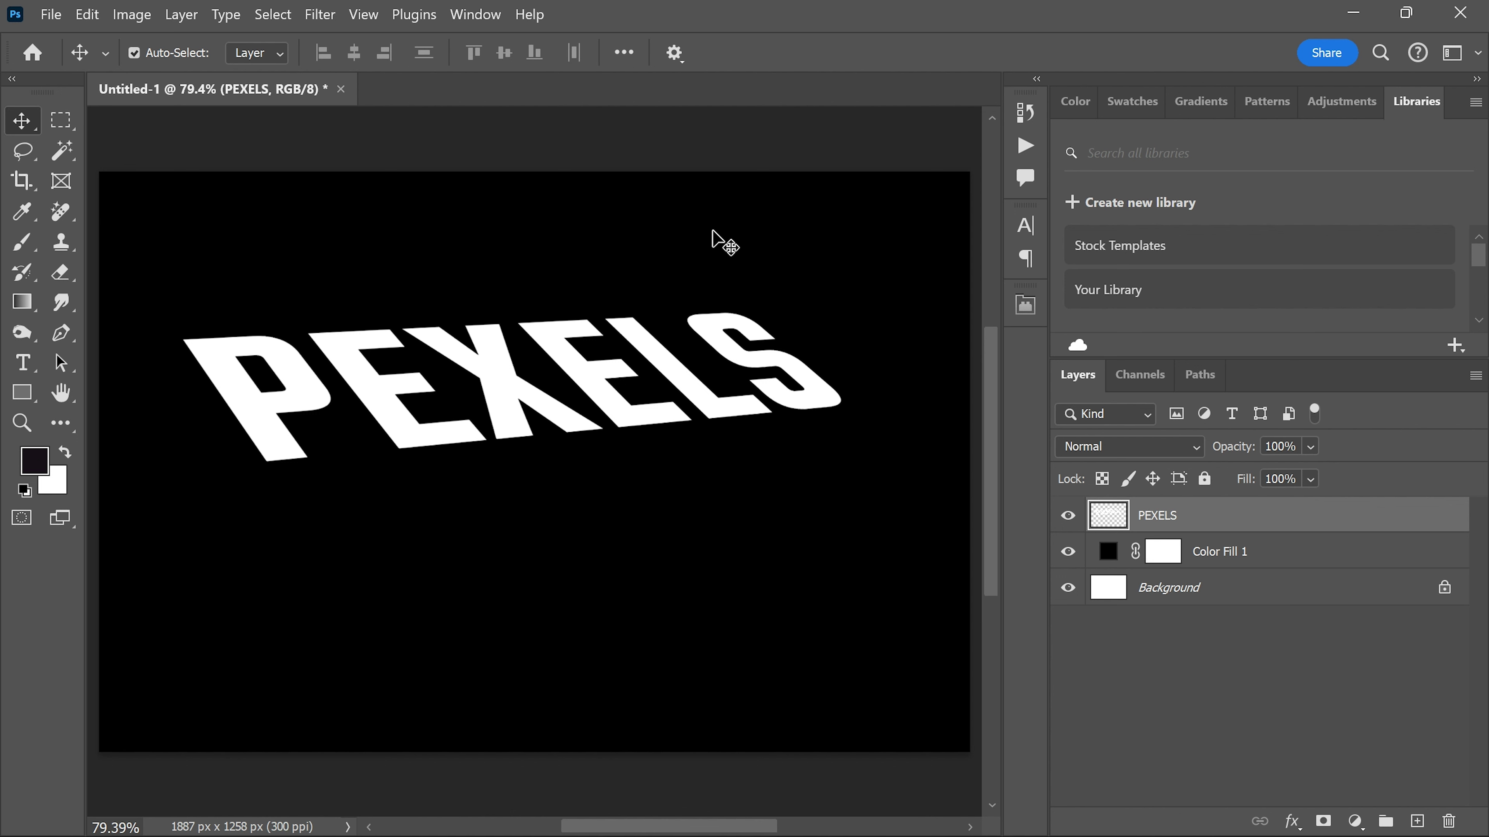
Select the Smudge tool at 60% strength with a 250 px brush.
right_click(61, 302)
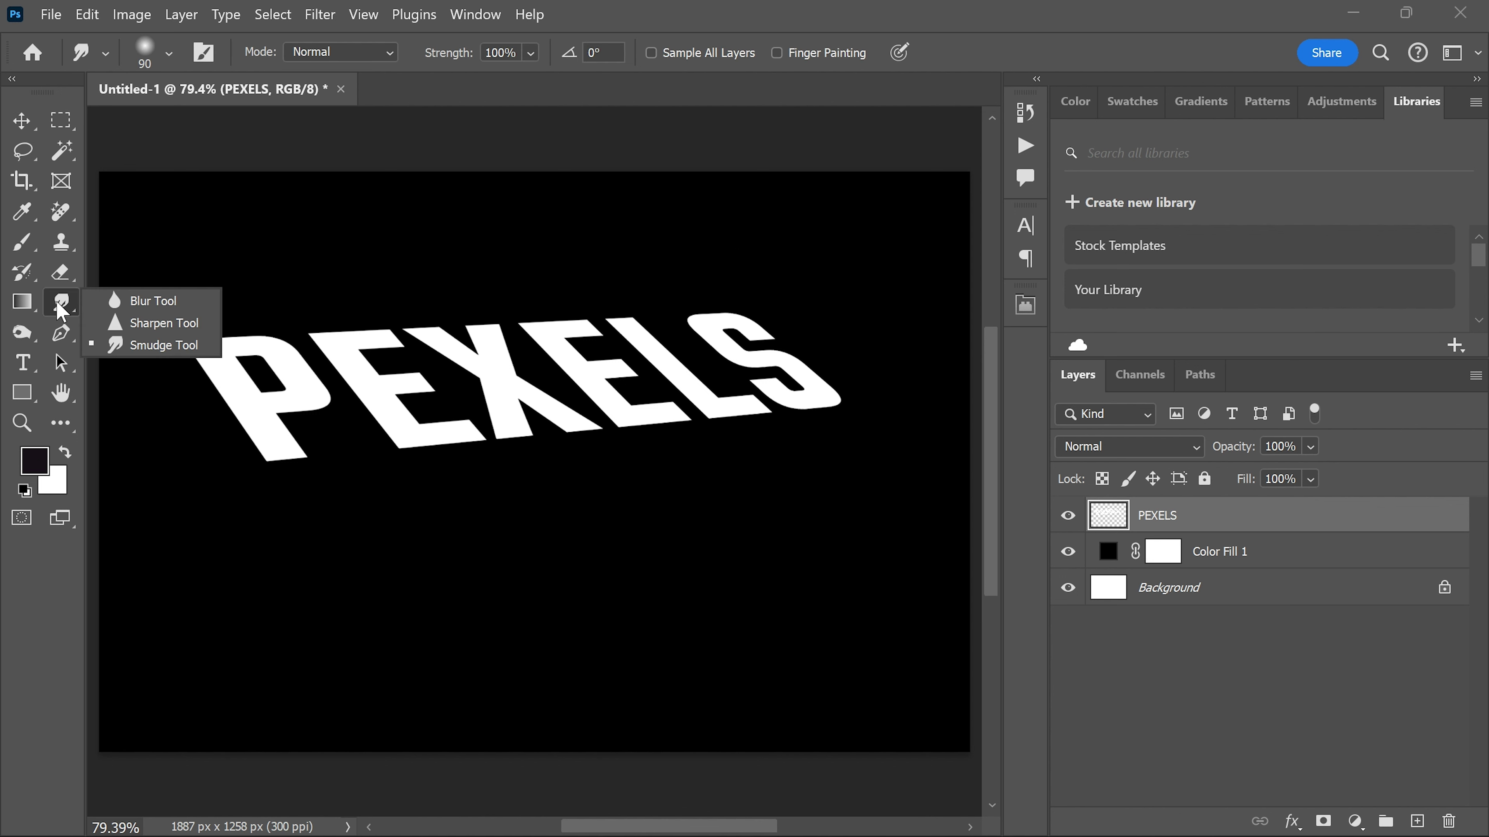
click(147, 343)
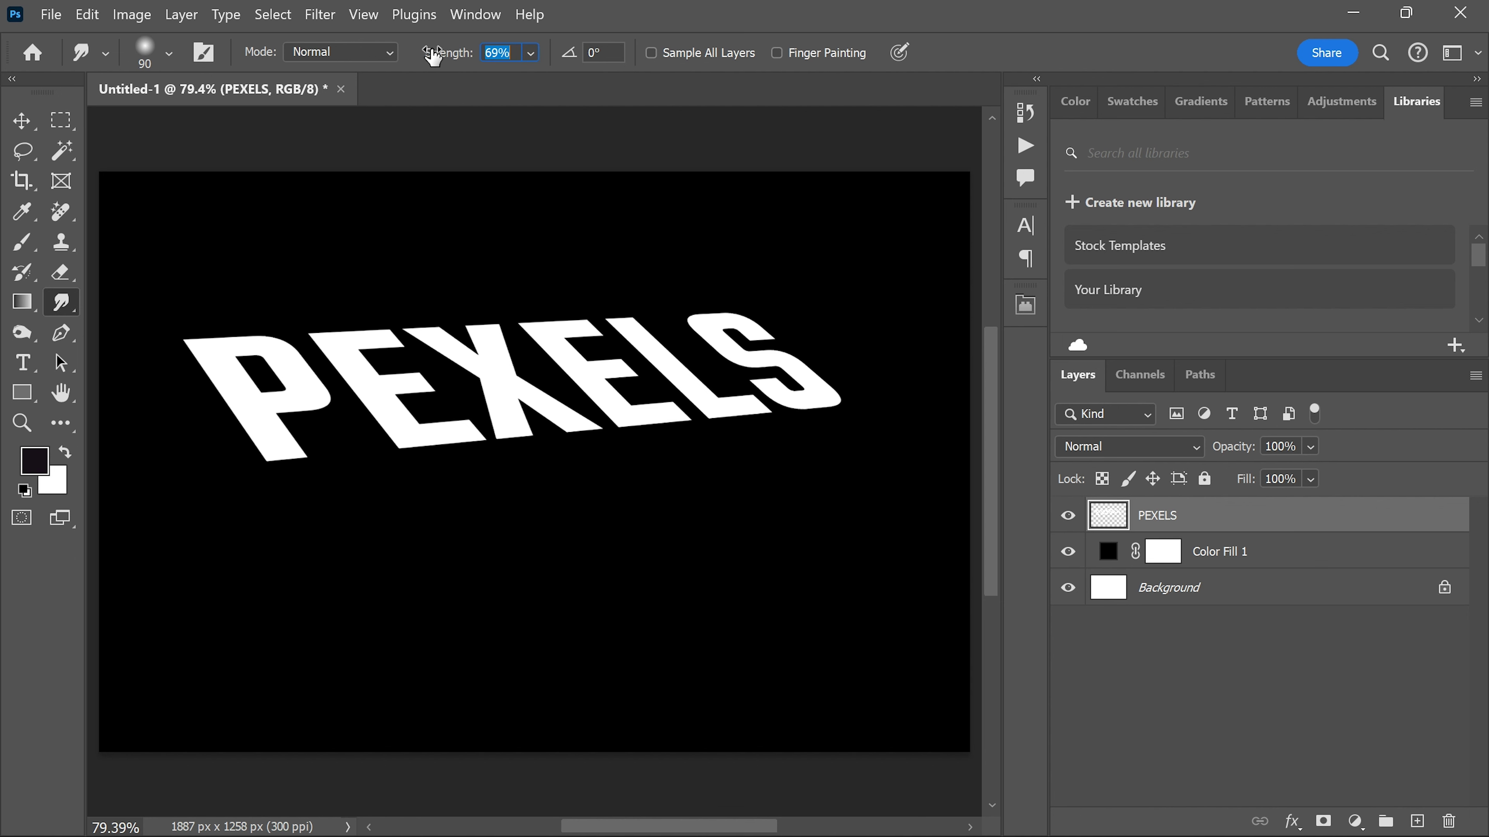
drag(423, 51, 424, 51)
scroll(334, 488, up, 5)
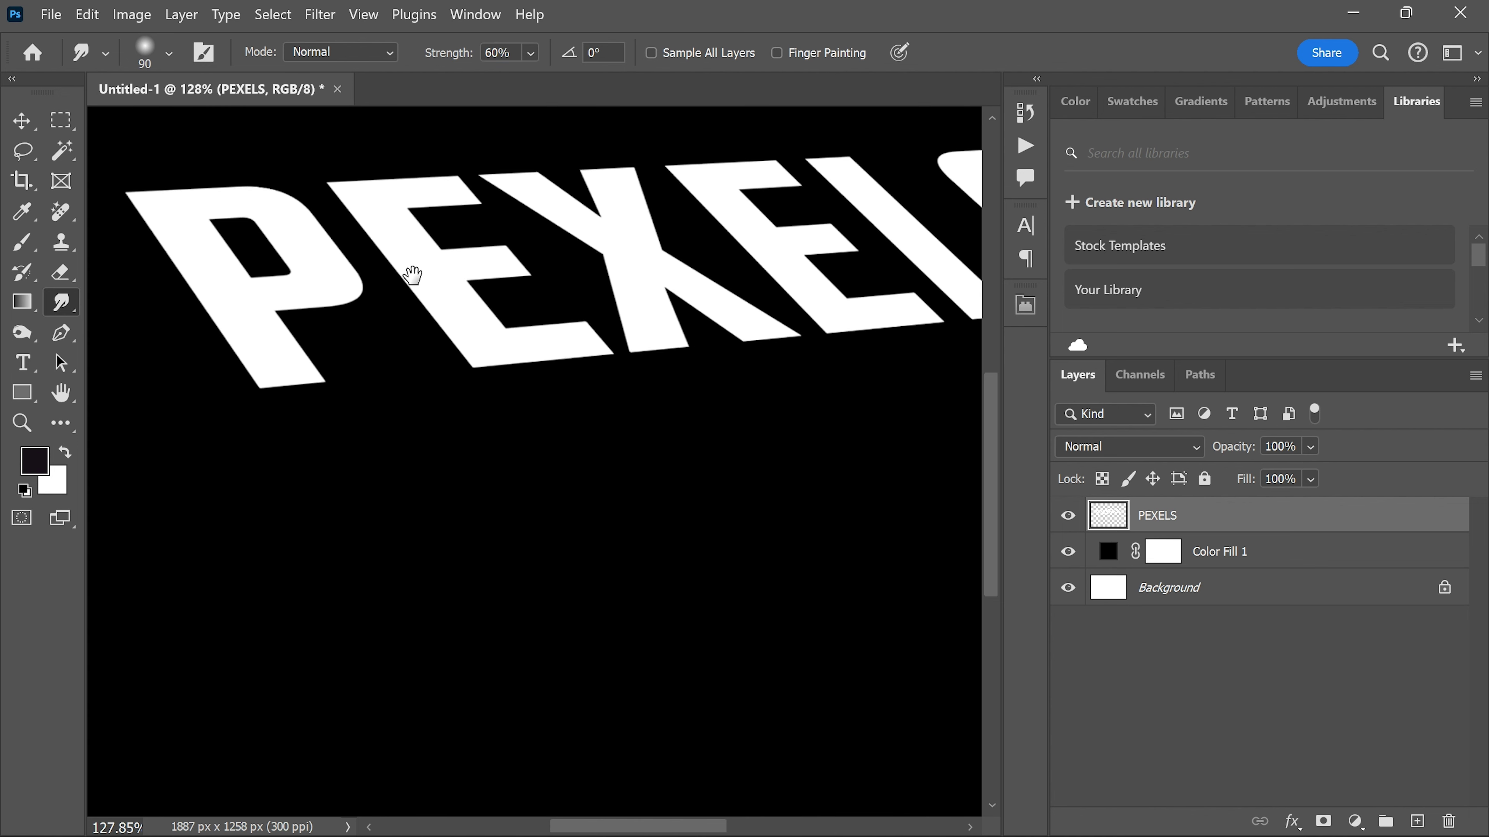
right_click(311, 367)
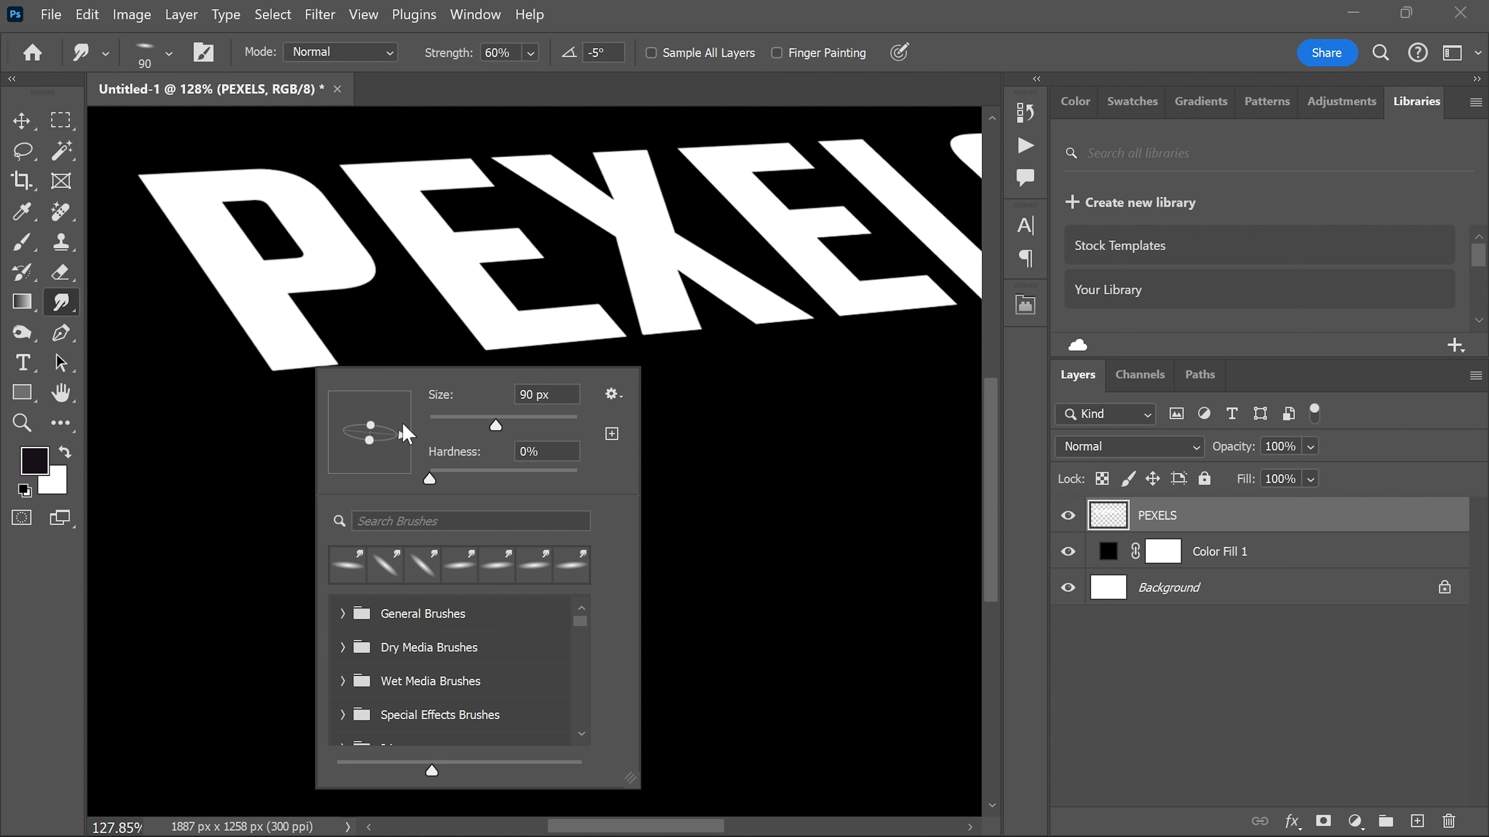
click(1190, 531)
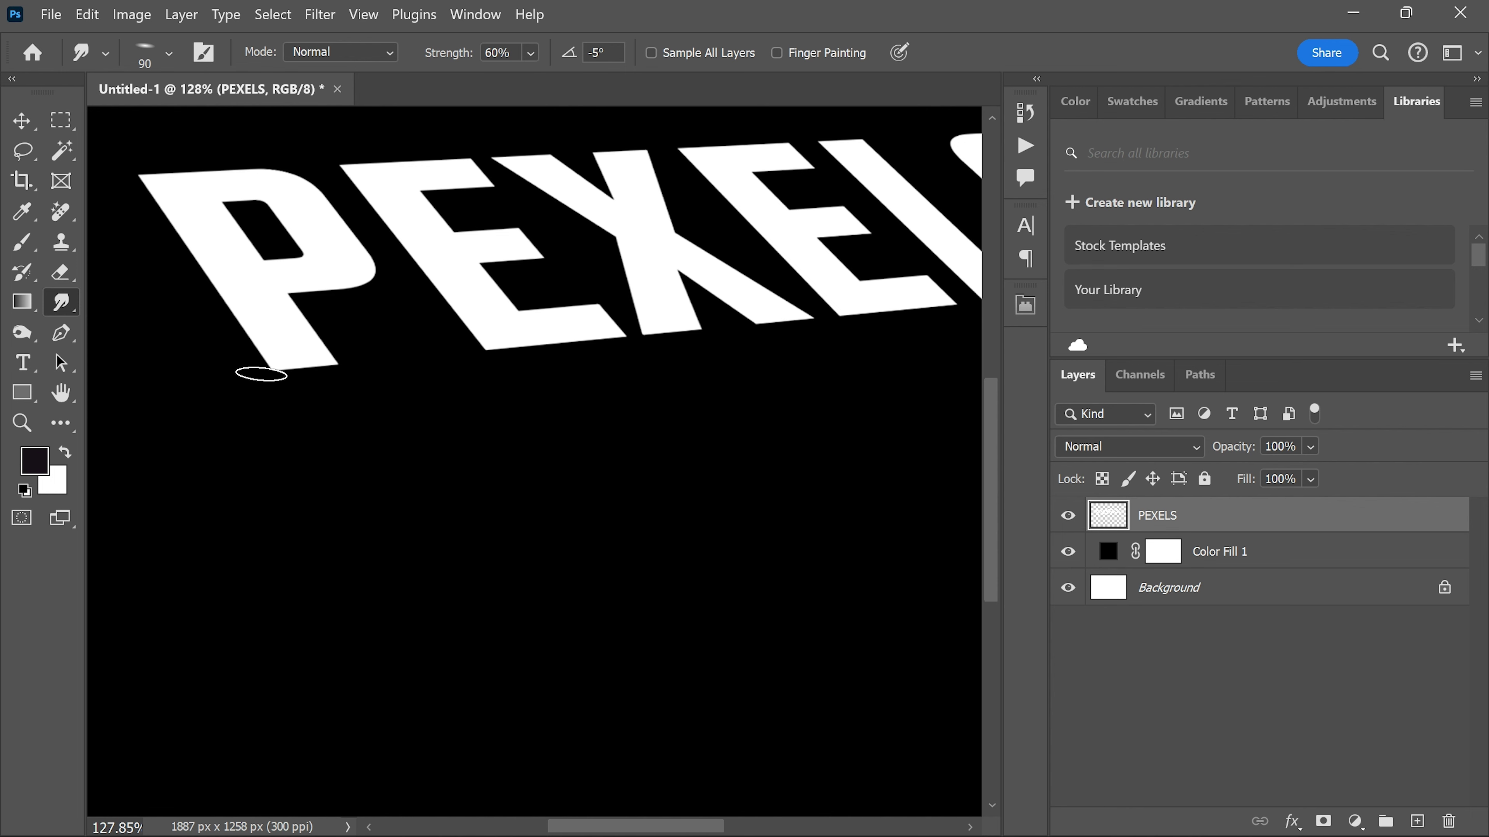
key(bracketright)
key(bracketright)
key(bracketright)
key(bracketright)
key(bracketright)
key(bracketright)
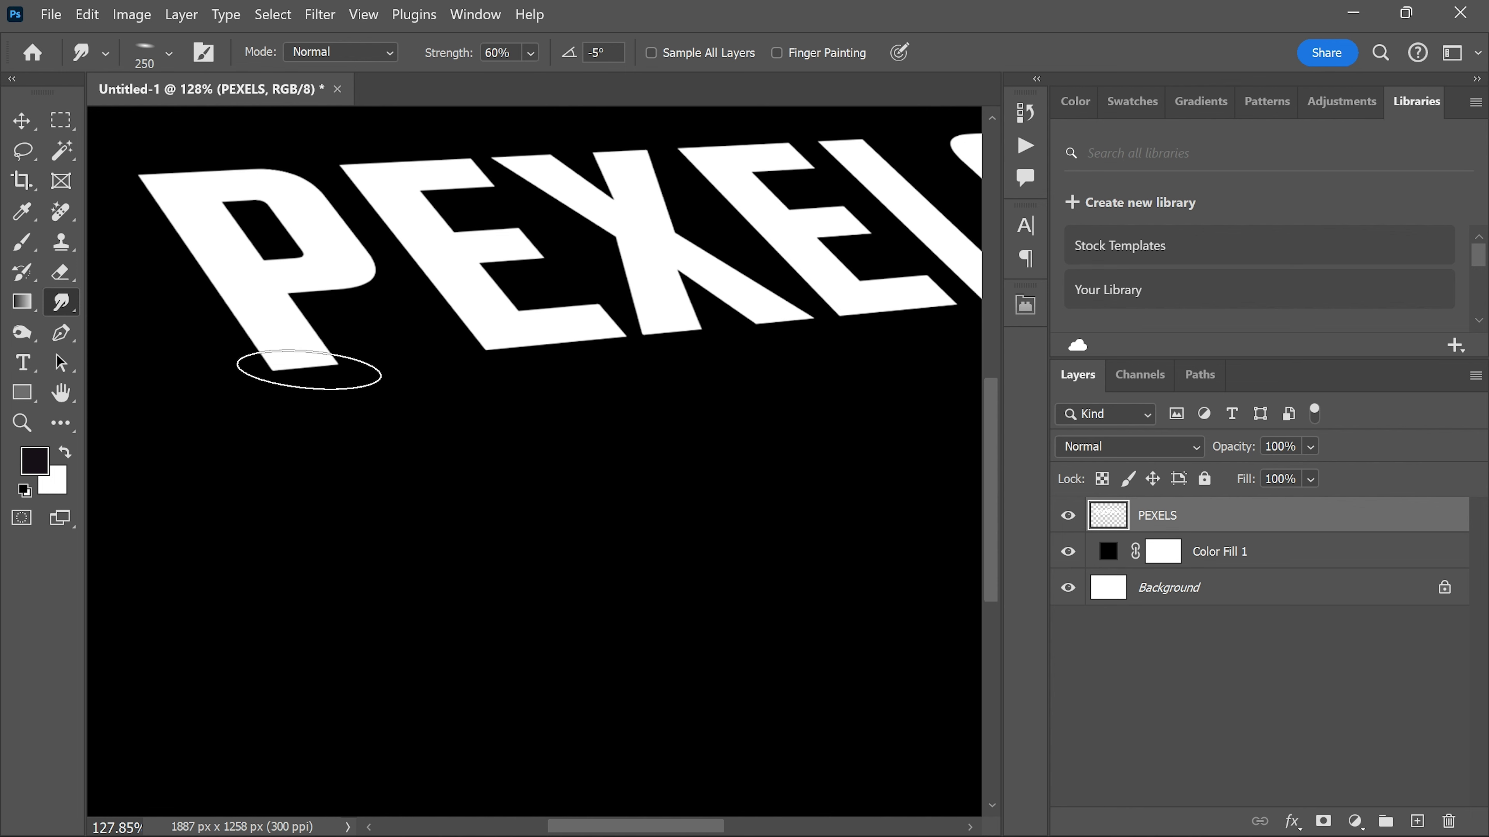
Drag the bottoms of the P, E and S down into long drips.
mouse_move(309, 371)
mouse_down()
mouse_move(302, 536)
mouse_move(305, 394)
mouse_move(313, 415)
mouse_move(335, 392)
mouse_move(316, 772)
mouse_up()
scroll(394, 399, down, 4)
drag(333, 410, 322, 726)
drag(321, 436, 328, 722)
key(bracketright)
key(bracketright)
mouse_move(455, 349)
mouse_down()
mouse_move(476, 598)
mouse_move(508, 433)
mouse_move(570, 365)
mouse_move(549, 448)
mouse_move(548, 631)
mouse_move(748, 333)
mouse_move(709, 687)
mouse_move(688, 521)
mouse_move(691, 738)
mouse_move(798, 415)
mouse_move(817, 669)
mouse_move(797, 615)
mouse_move(824, 442)
mouse_move(801, 625)
mouse_move(654, 625)
mouse_up()
key(bracketleft)
key(bracketleft)
mouse_move(764, 366)
mouse_down()
mouse_move(787, 543)
mouse_move(774, 398)
mouse_move(765, 595)
mouse_move(785, 697)
mouse_up()
With a brush enlarged to 700, bend the drips into wavy shapes.
drag(589, 635, 679, 543)
key(bracketright)
key(bracketright)
mouse_move(416, 399)
mouse_down()
mouse_move(435, 323)
mouse_move(372, 319)
mouse_move(484, 306)
mouse_move(443, 391)
mouse_up()
drag(555, 399, 496, 385)
scroll(401, 467, down, 2)
key(bracketright)
key(bracketright)
key(bracketright)
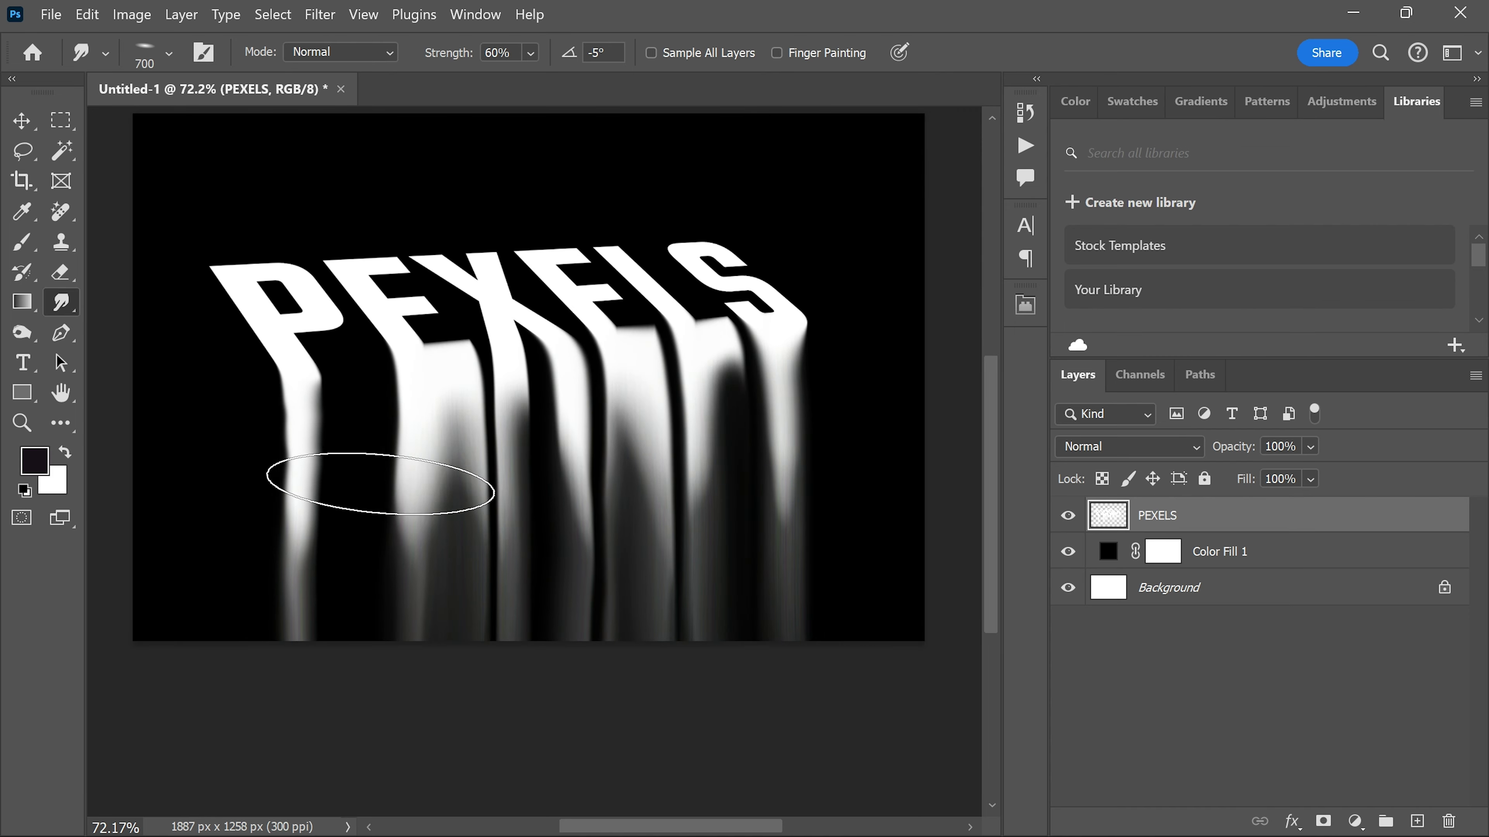
drag(375, 451, 397, 470)
mouse_move(343, 574)
mouse_down()
mouse_move(465, 433)
mouse_move(661, 419)
mouse_move(758, 386)
mouse_move(768, 438)
mouse_move(781, 399)
mouse_up()
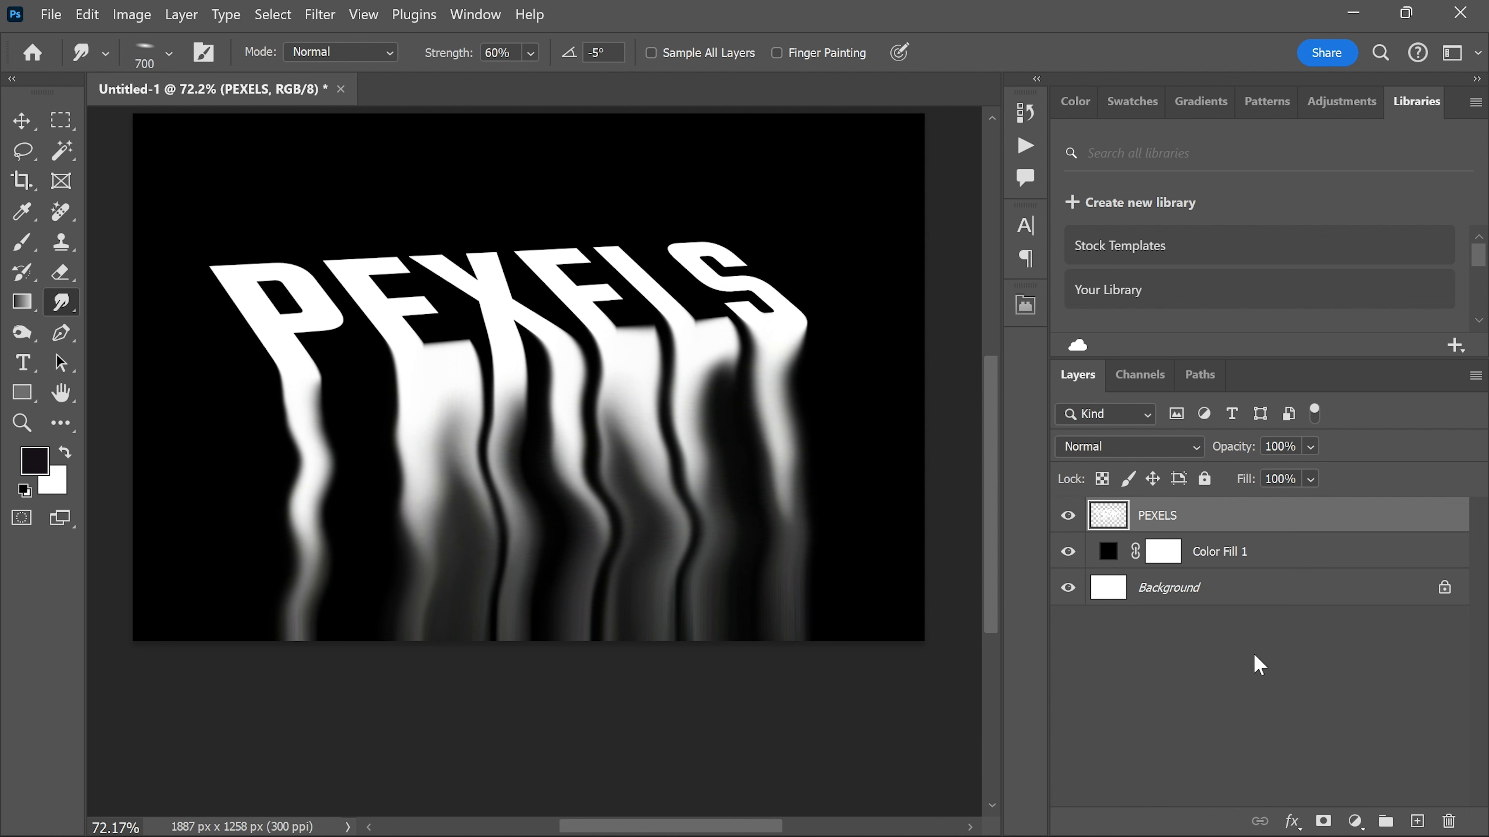
Add a Gradient Map adjustment layer, open its Gradient Editor, then switch to Chrome's search results.
click(1355, 822)
click(1342, 787)
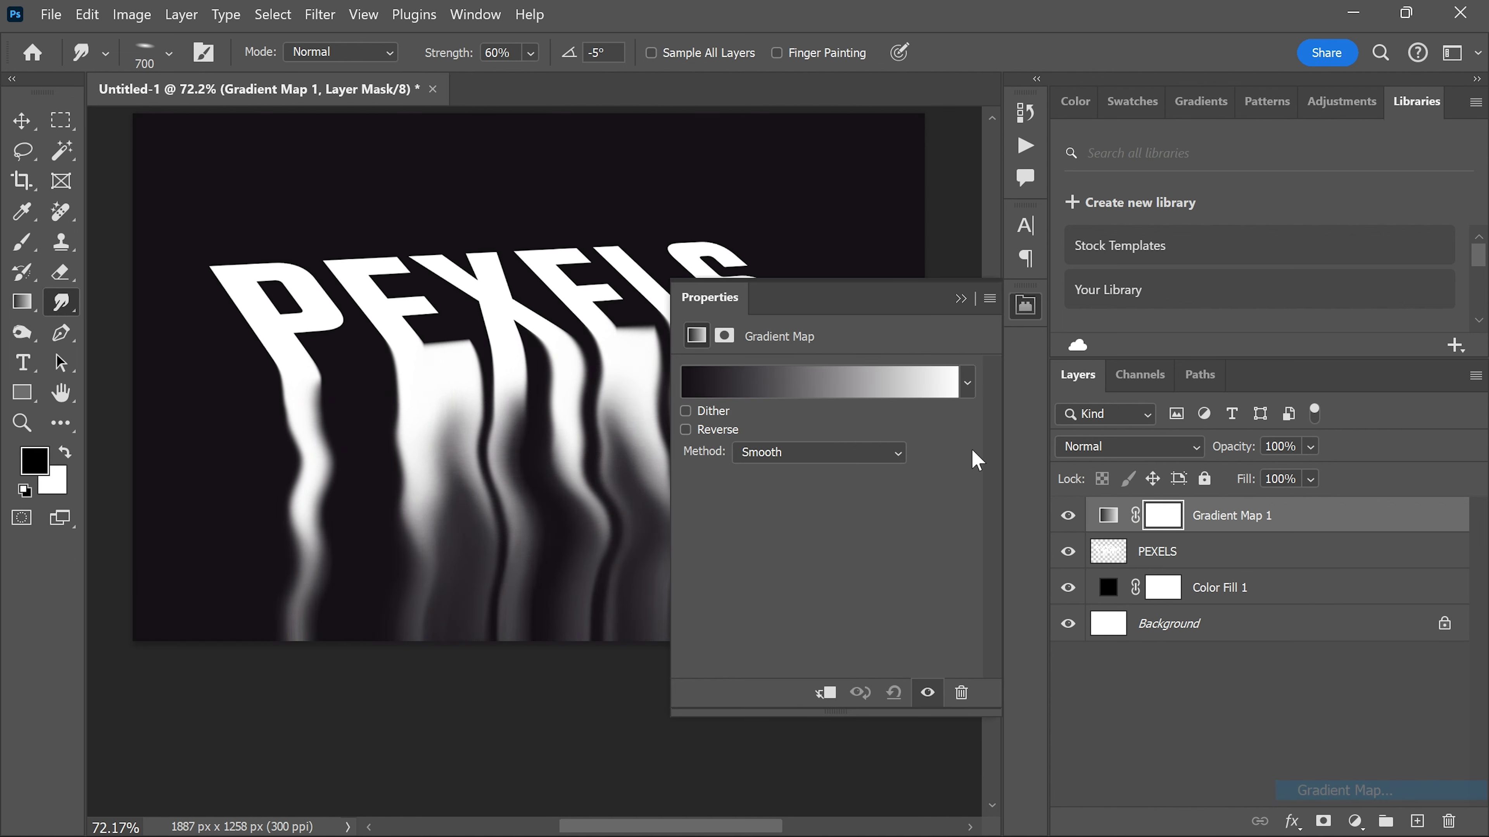
click(817, 382)
scroll(923, 281, down, 4)
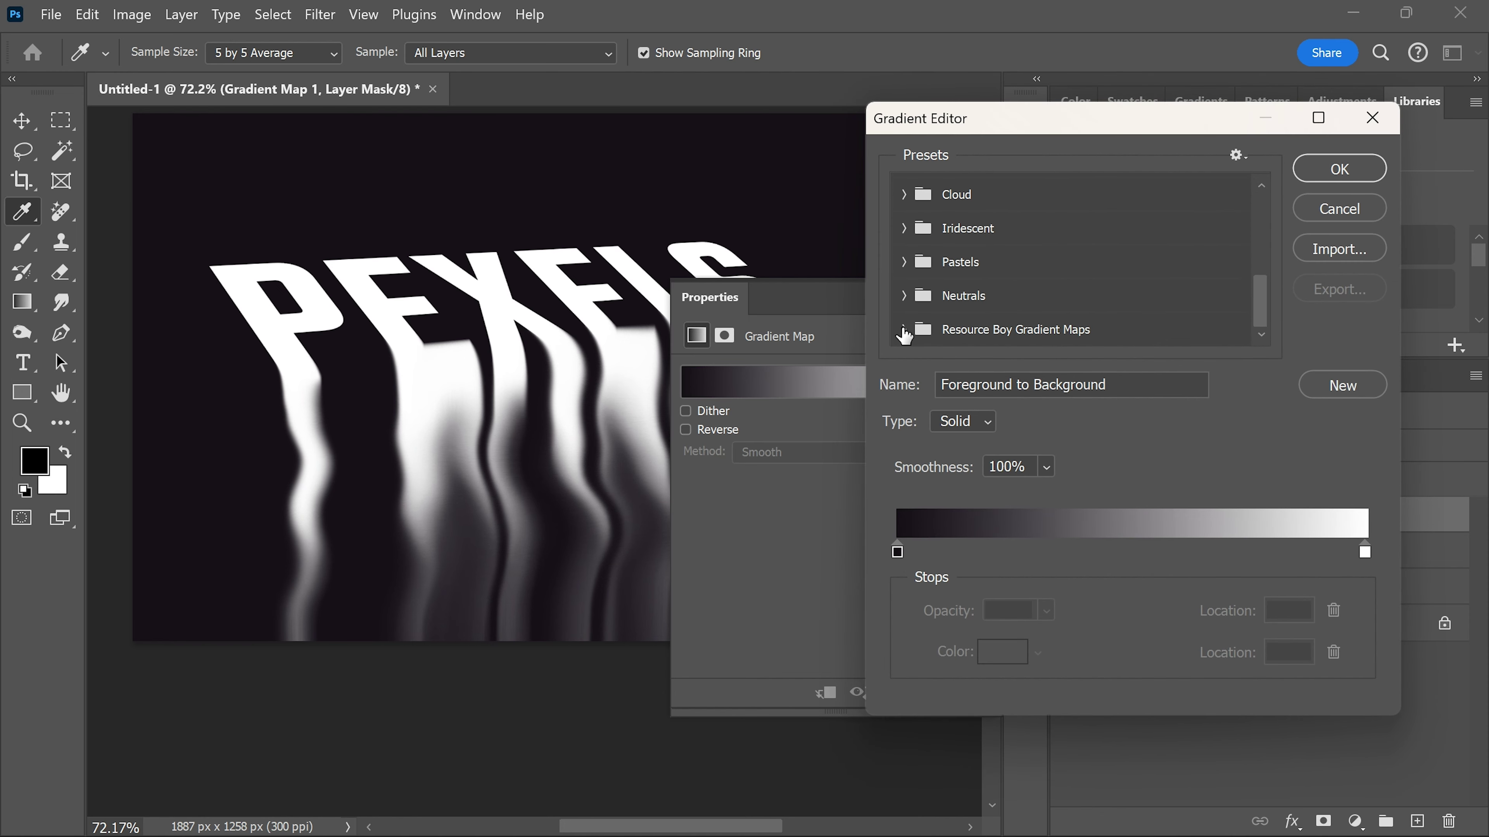
key(super)
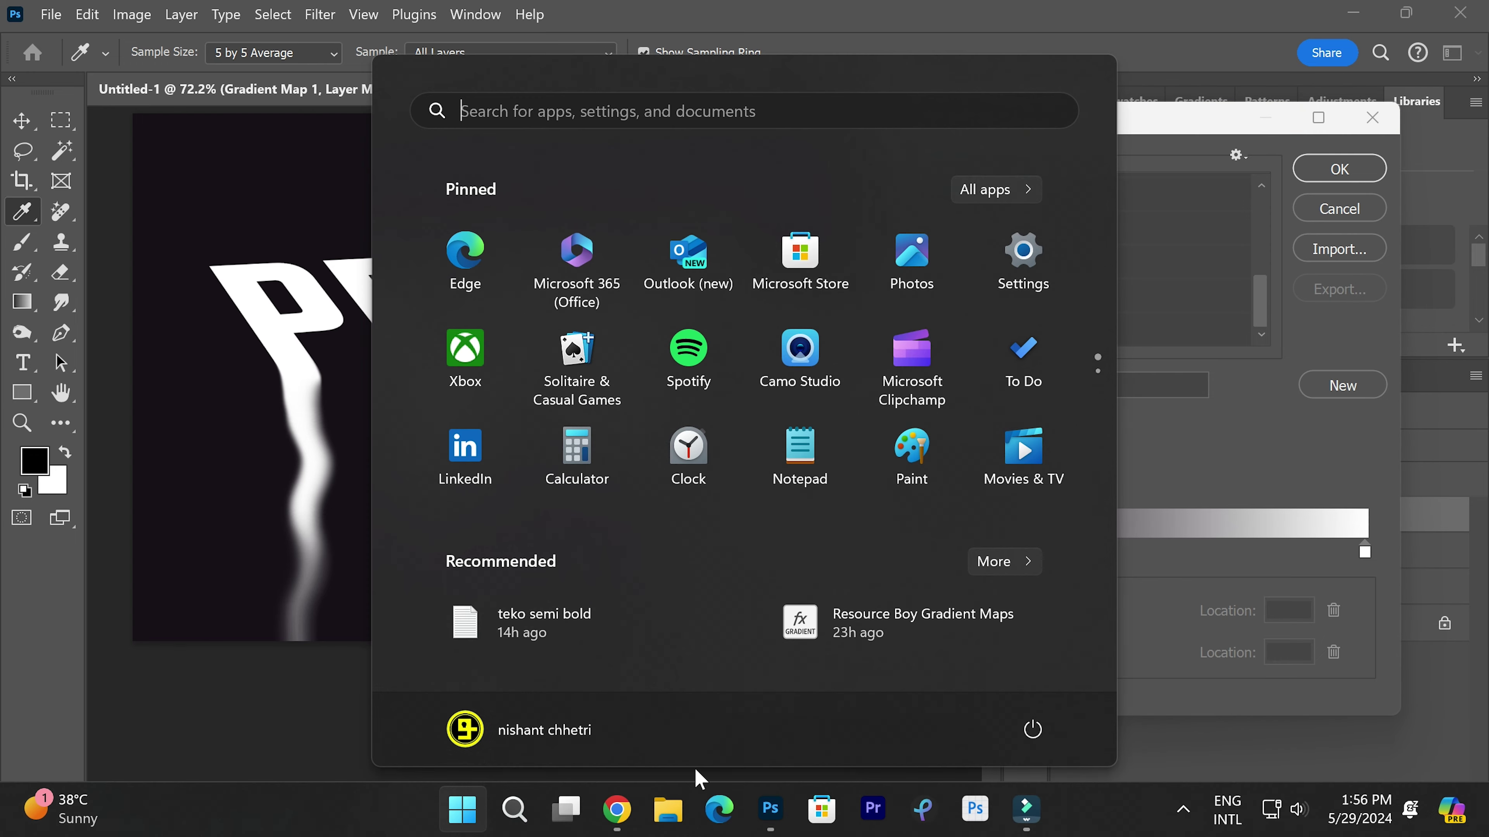
click(616, 812)
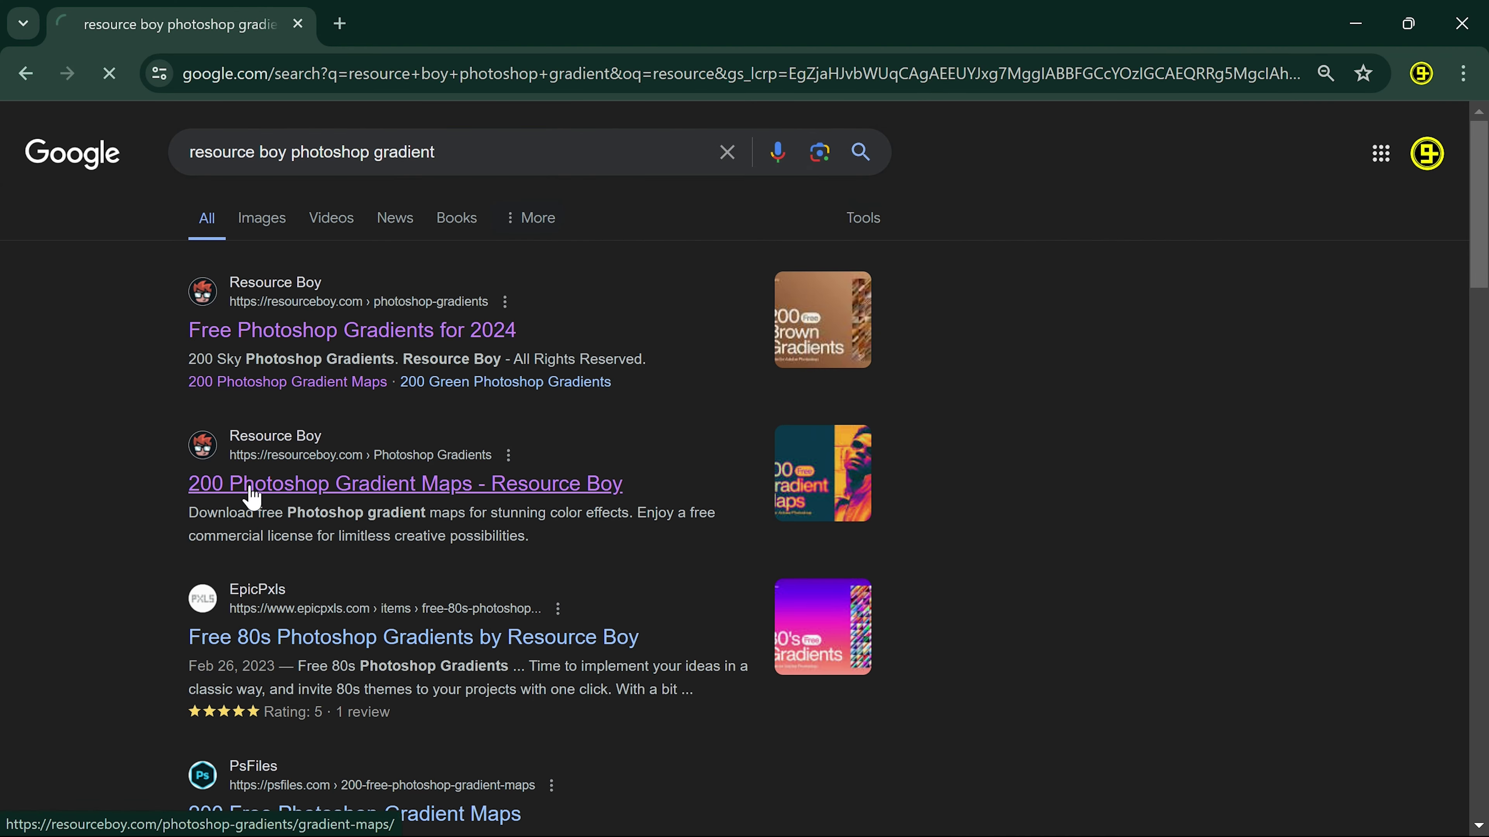
Scroll the Resource Boy gradient maps page, then return to Photoshop's Gradient Editor.
scroll(631, 407, down, 10)
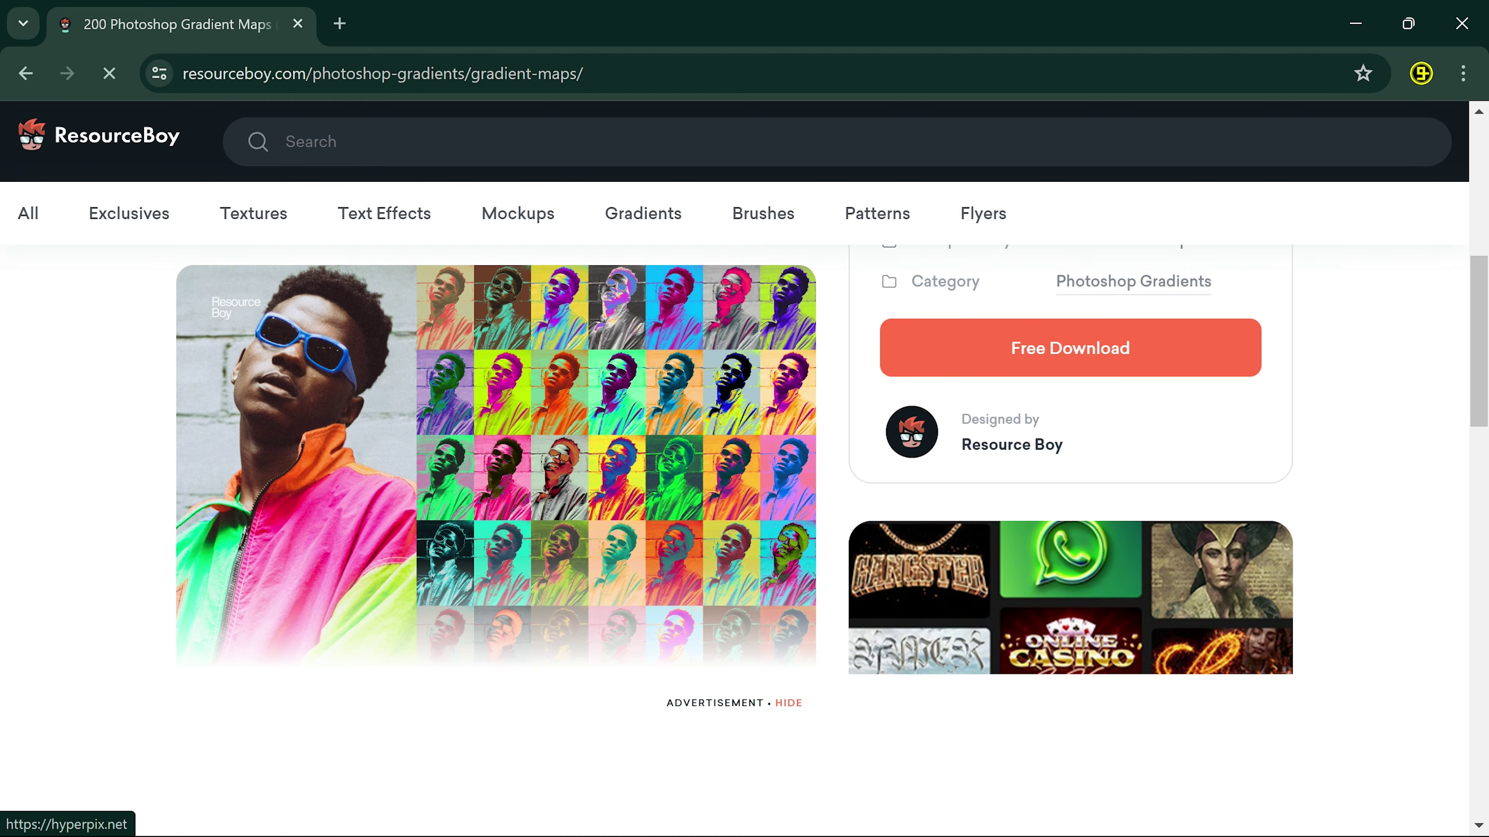
key(super)
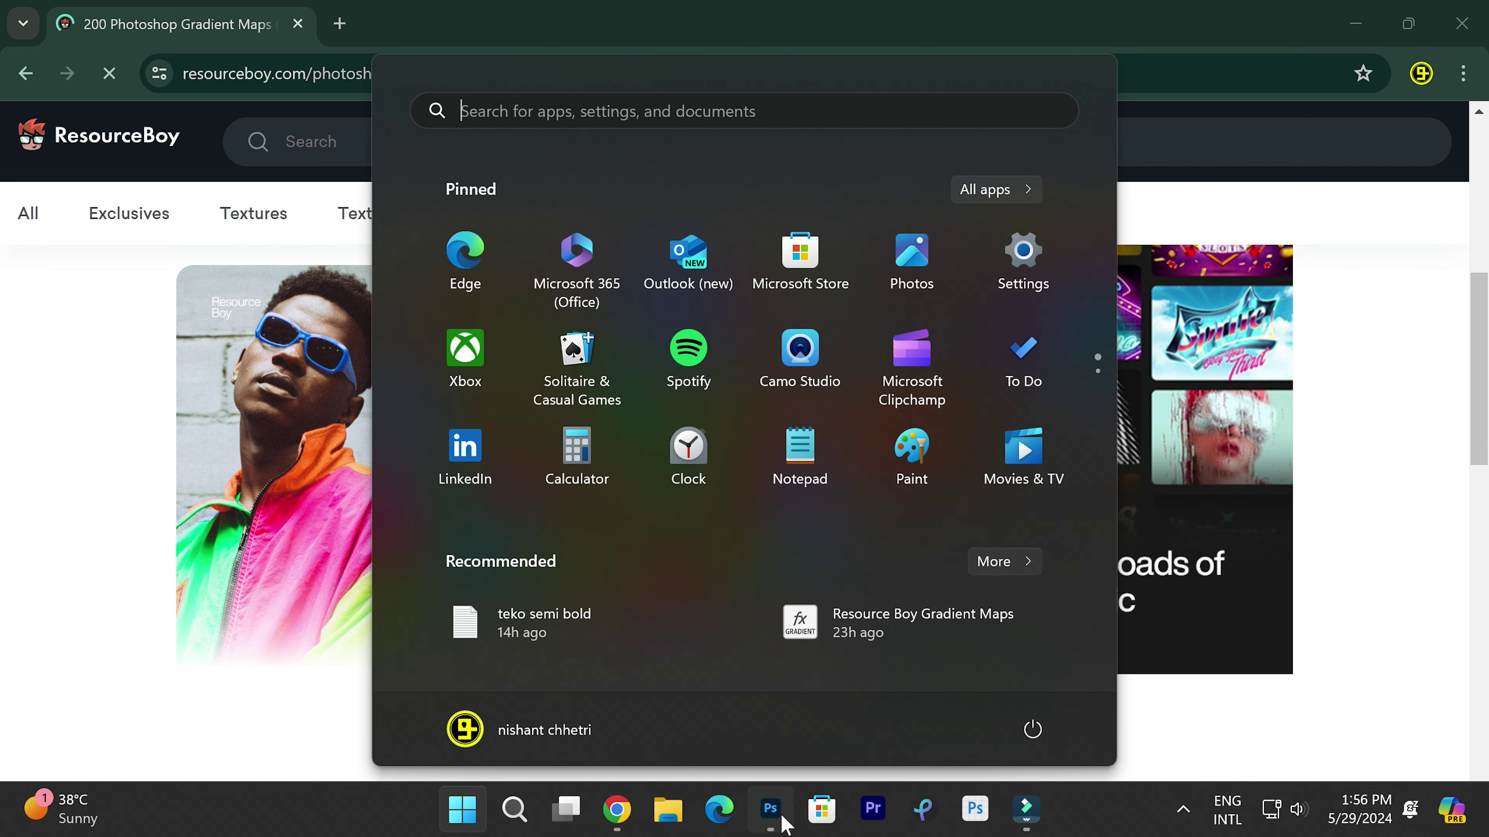
click(770, 811)
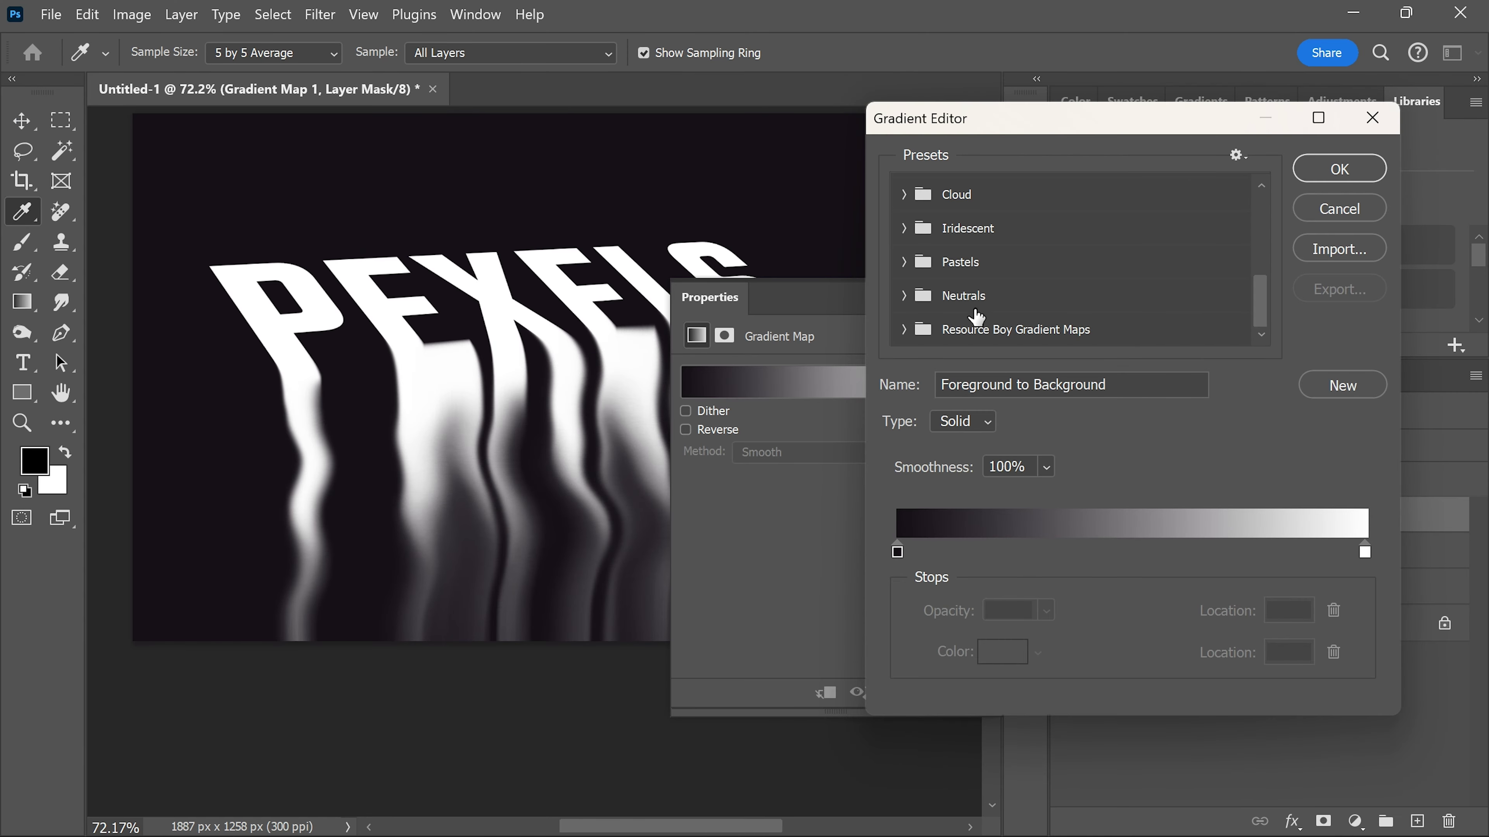
Pick RB Gradient Map 55 from the Resource Boy Gradient Maps folder and confirm it.
click(904, 329)
scroll(977, 293, down, 3)
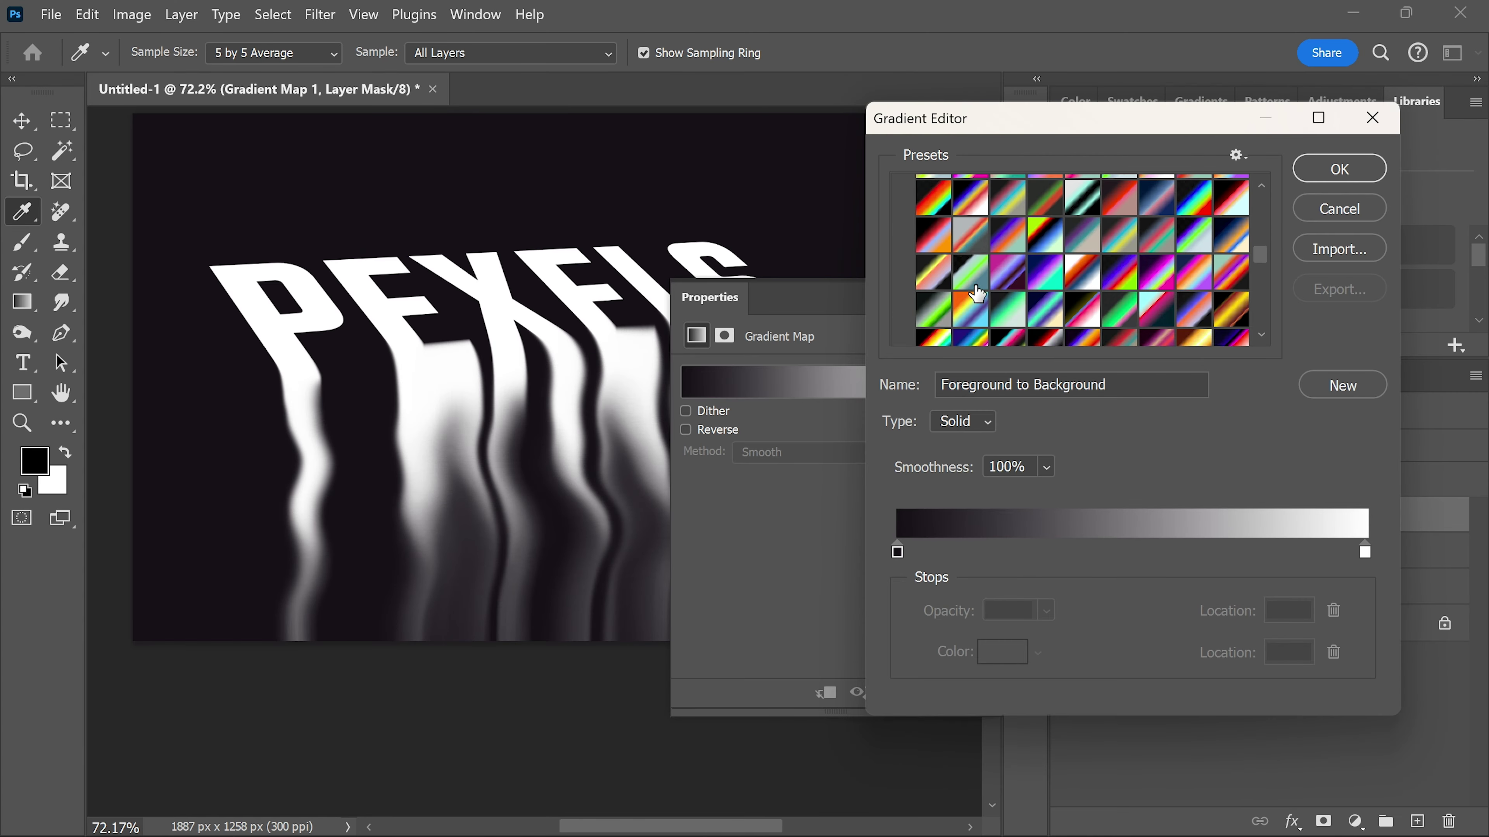
scroll(952, 242, down, 1)
click(926, 258)
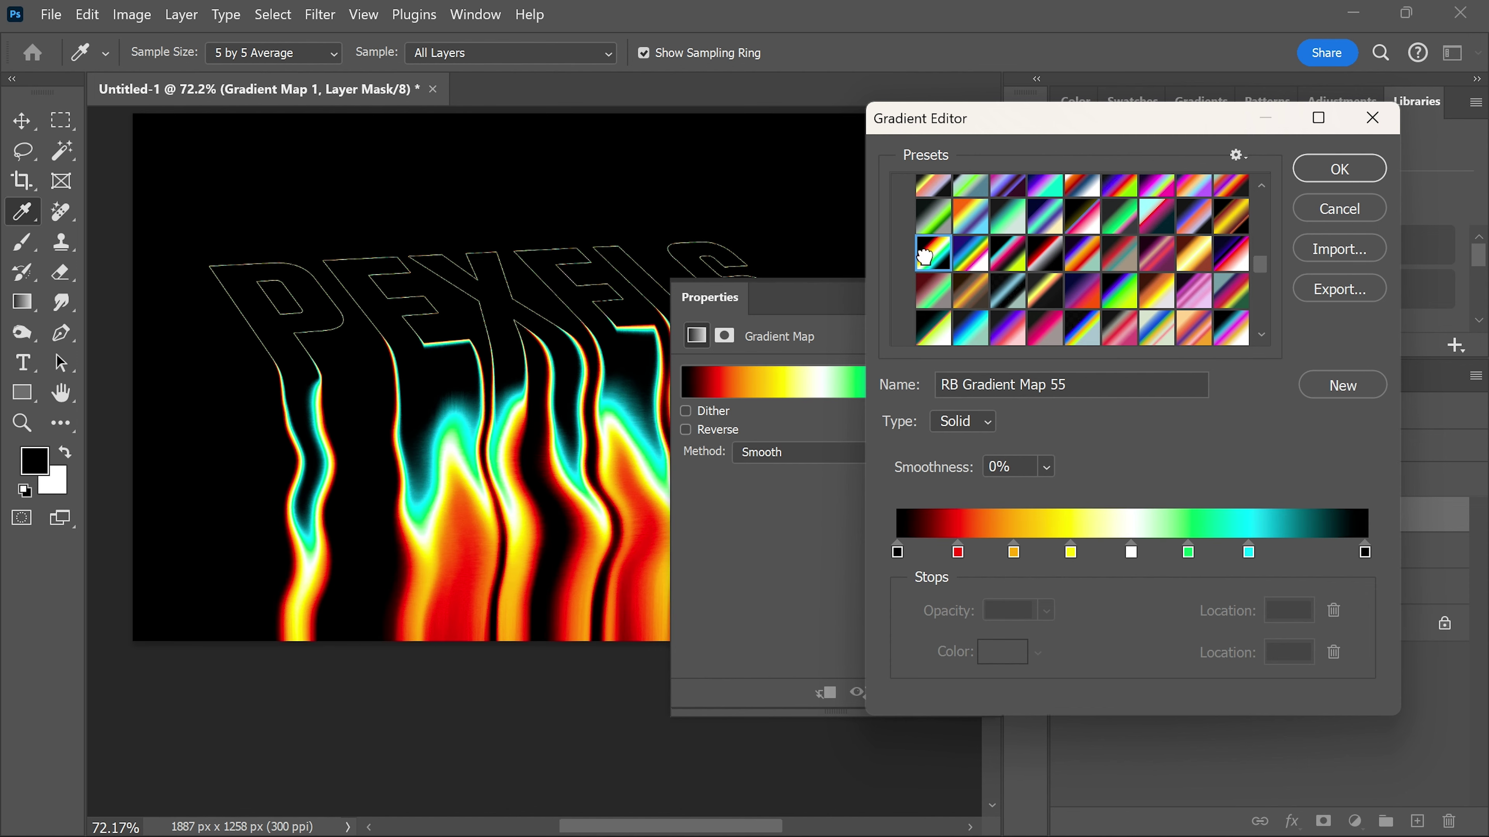
click(1311, 182)
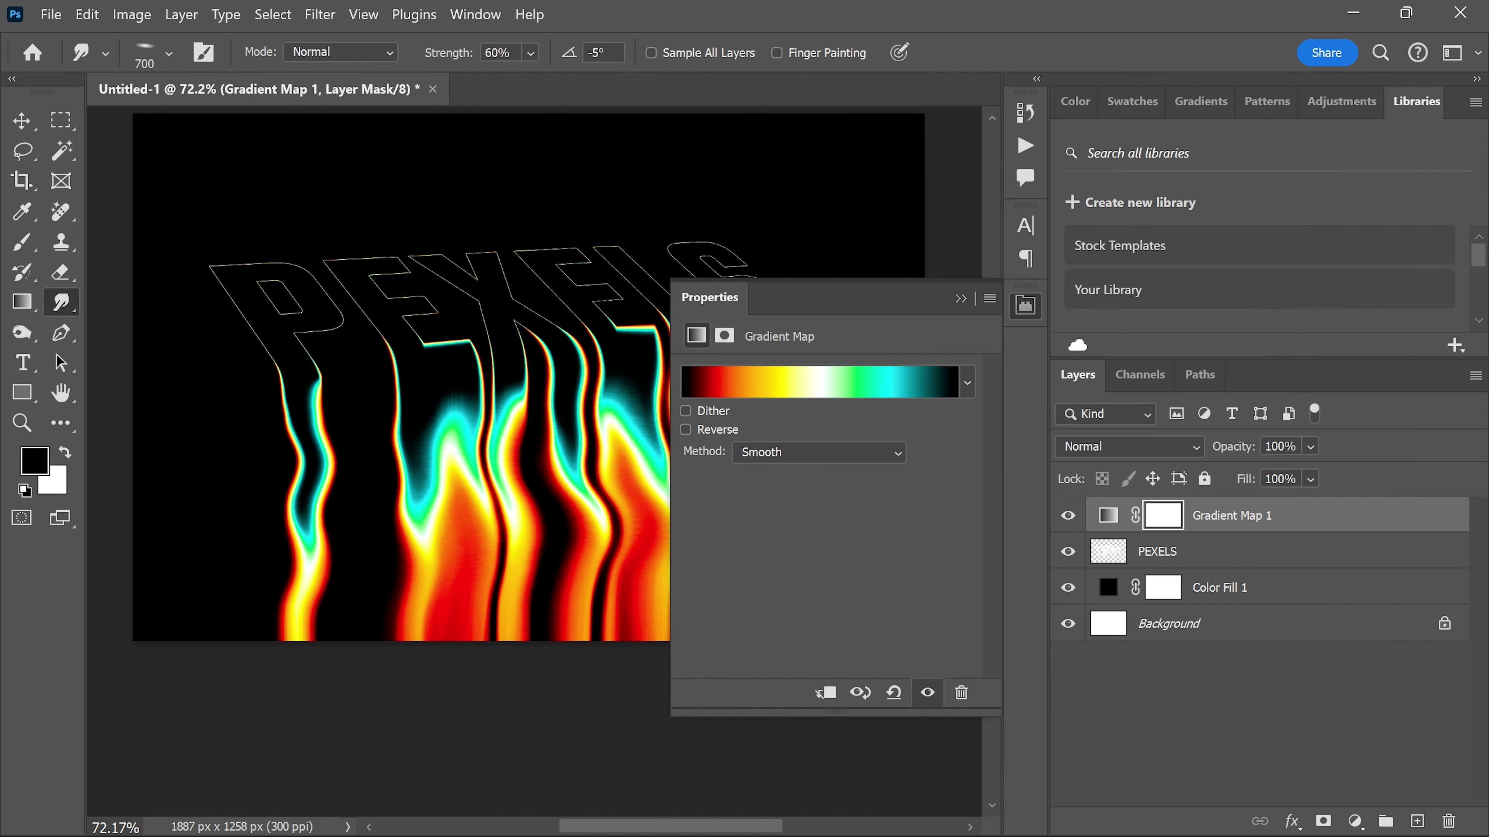
Target the PEXELS layer and smear the P and E outlines rightward with a 1000 px smudge brush.
click(1032, 307)
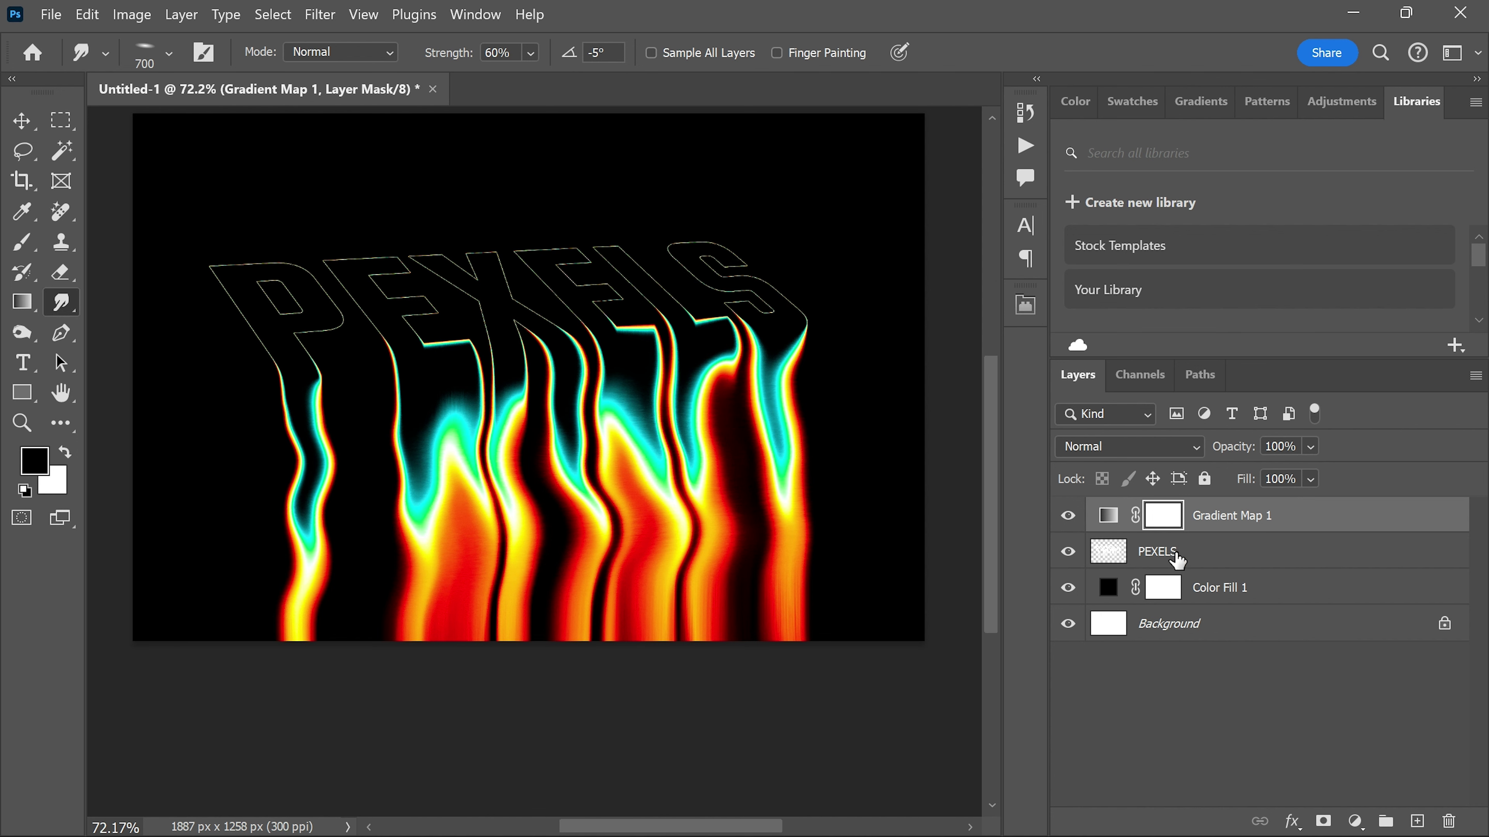
click(1214, 567)
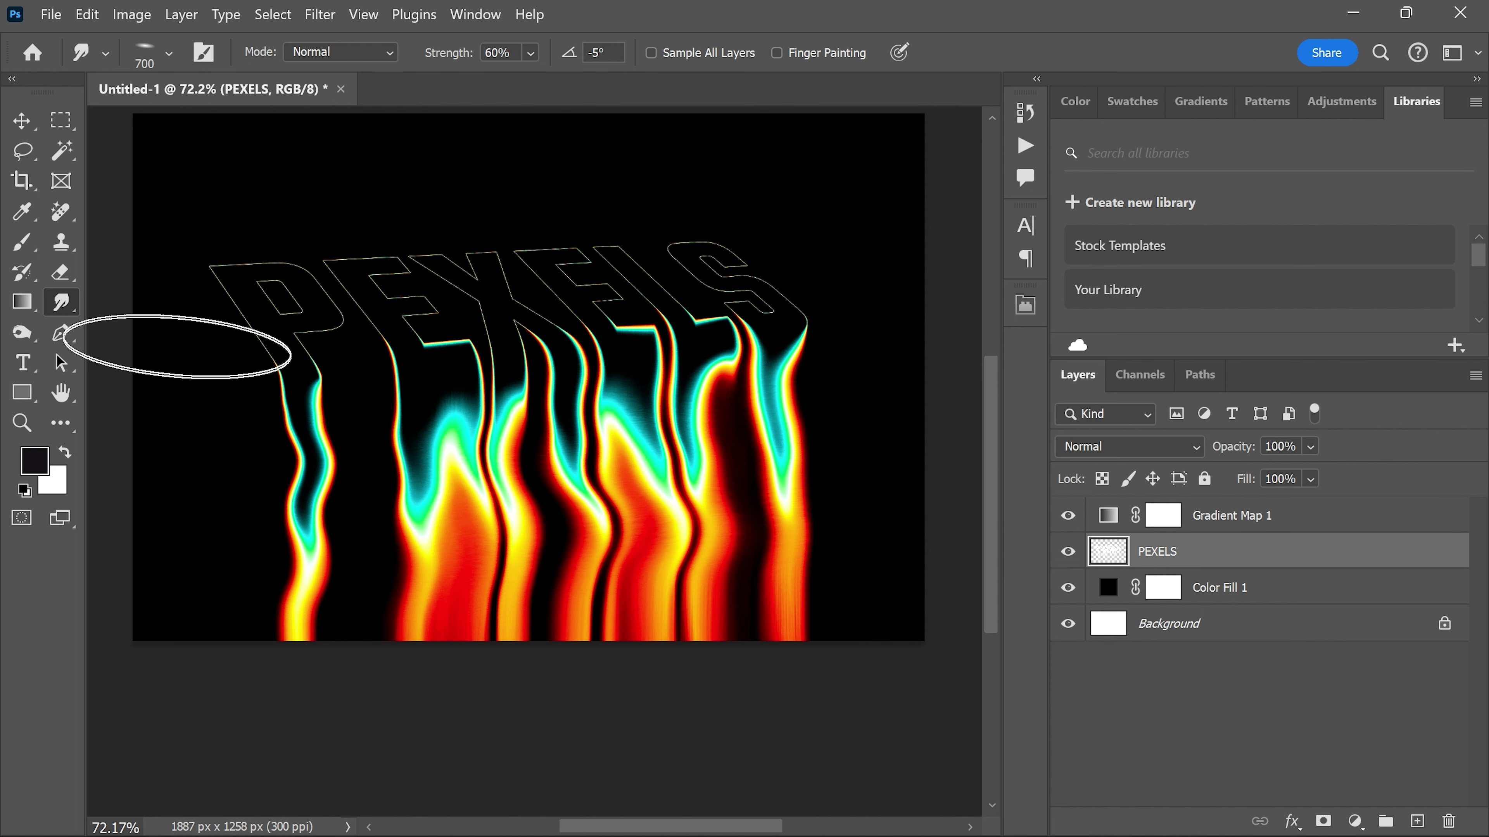
scroll(246, 267, up, 3)
key(bracketright)
key(bracketright)
key(bracketright)
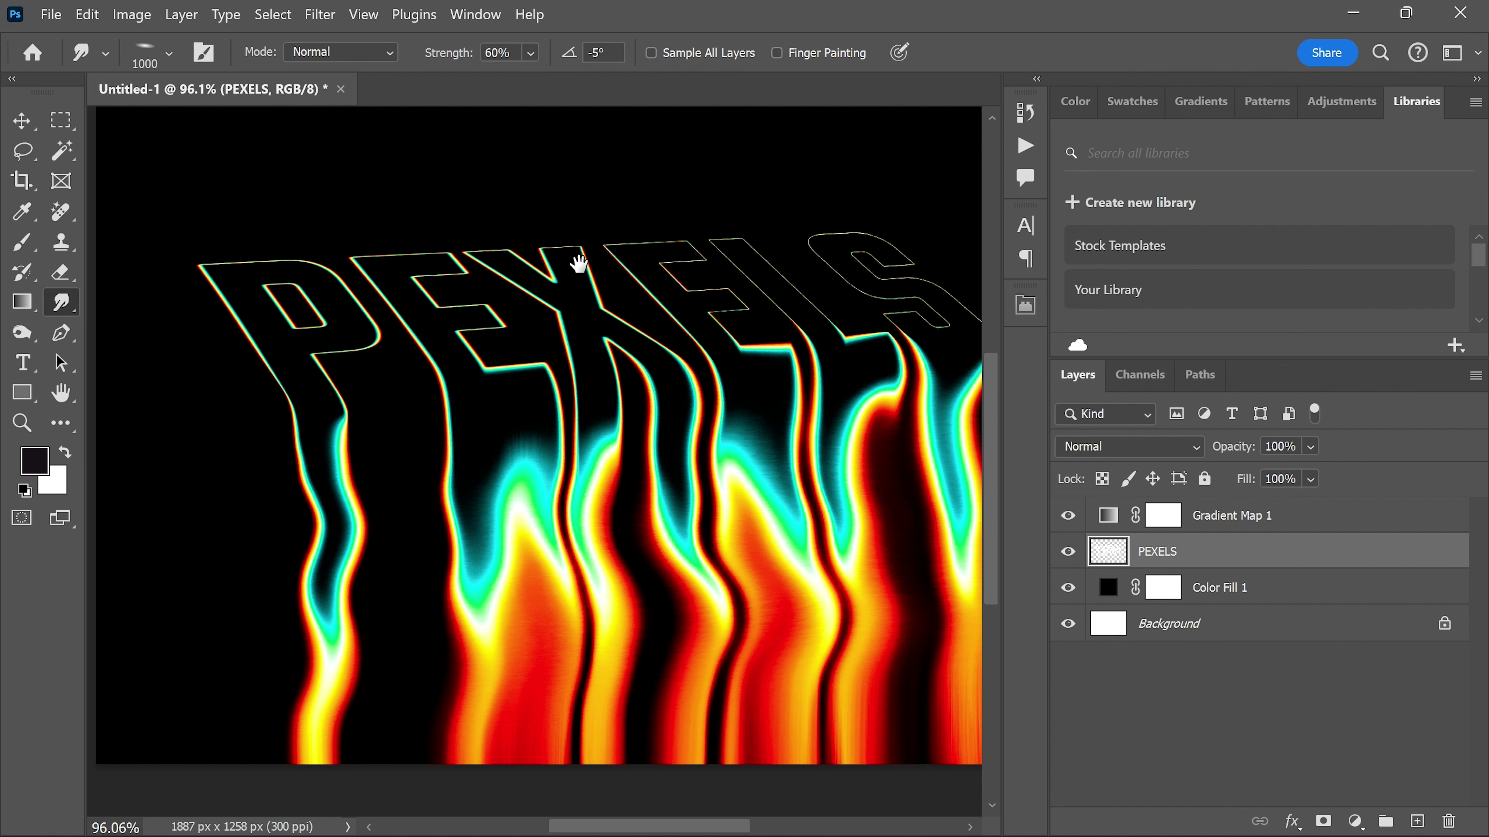
scroll(563, 234, right, 3)
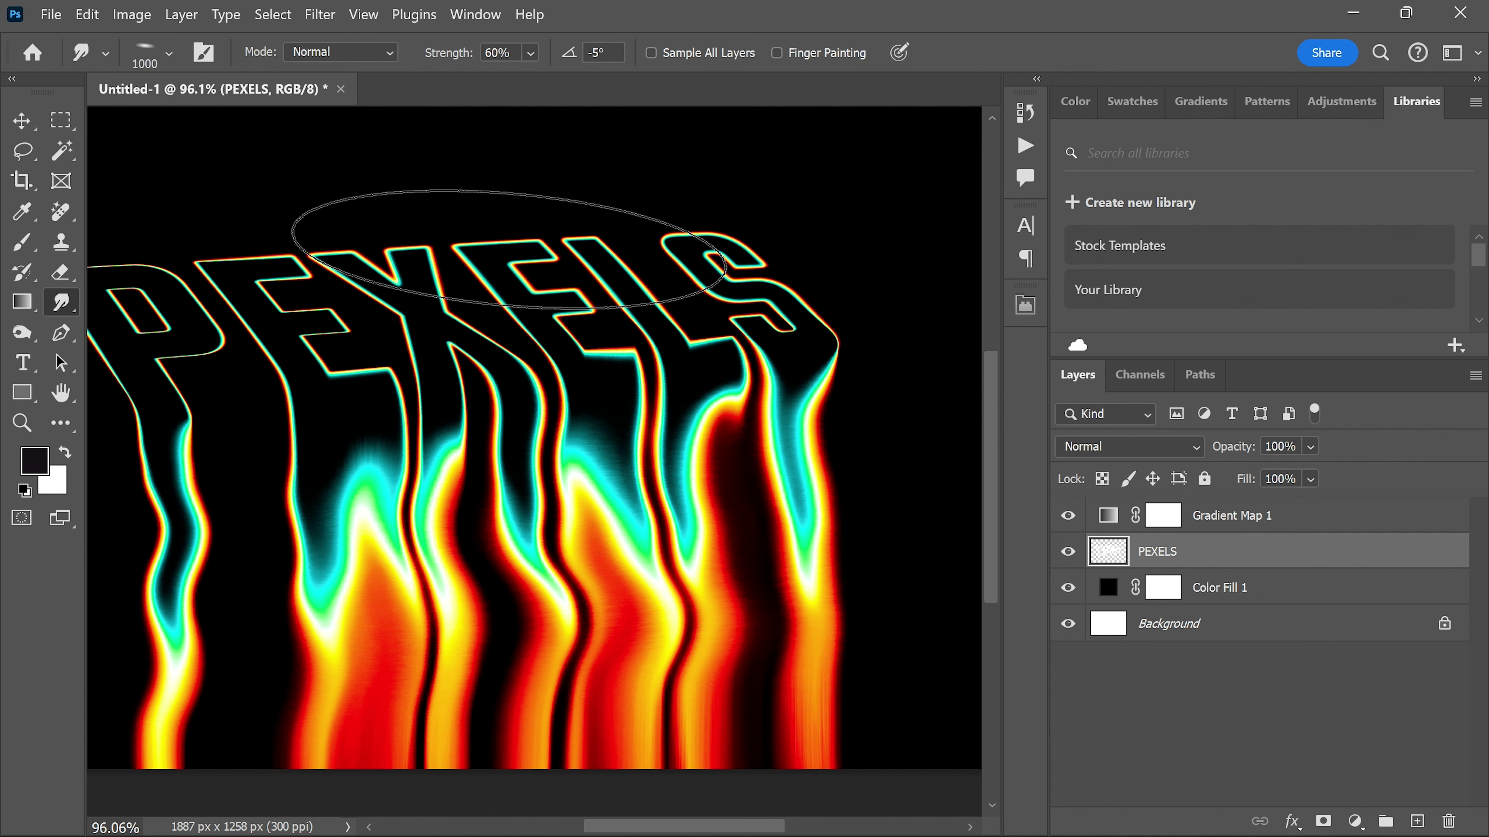
drag(469, 297, 558, 271)
drag(276, 348, 284, 348)
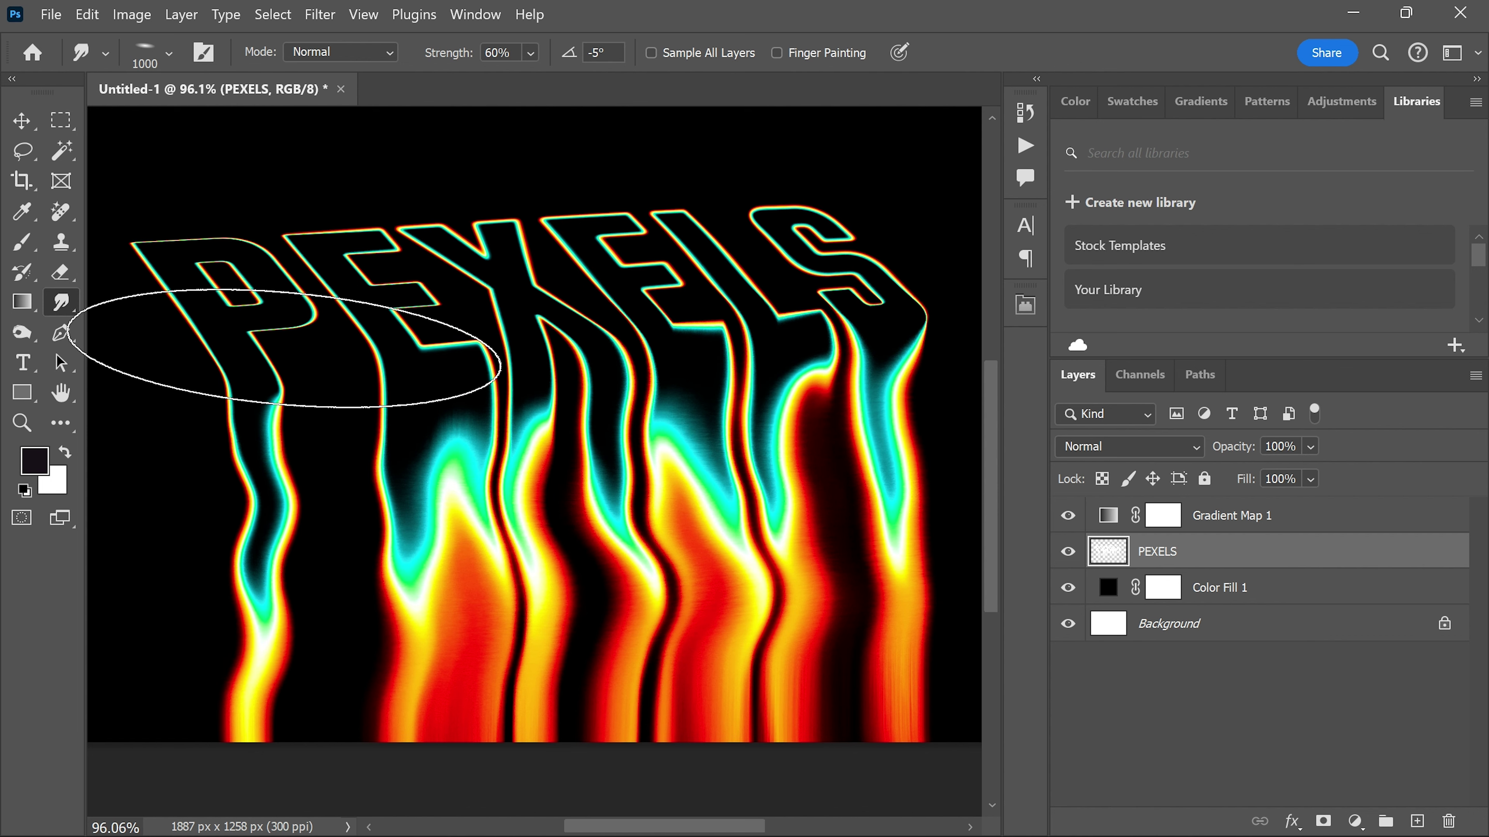
scroll(284, 348, left, 4)
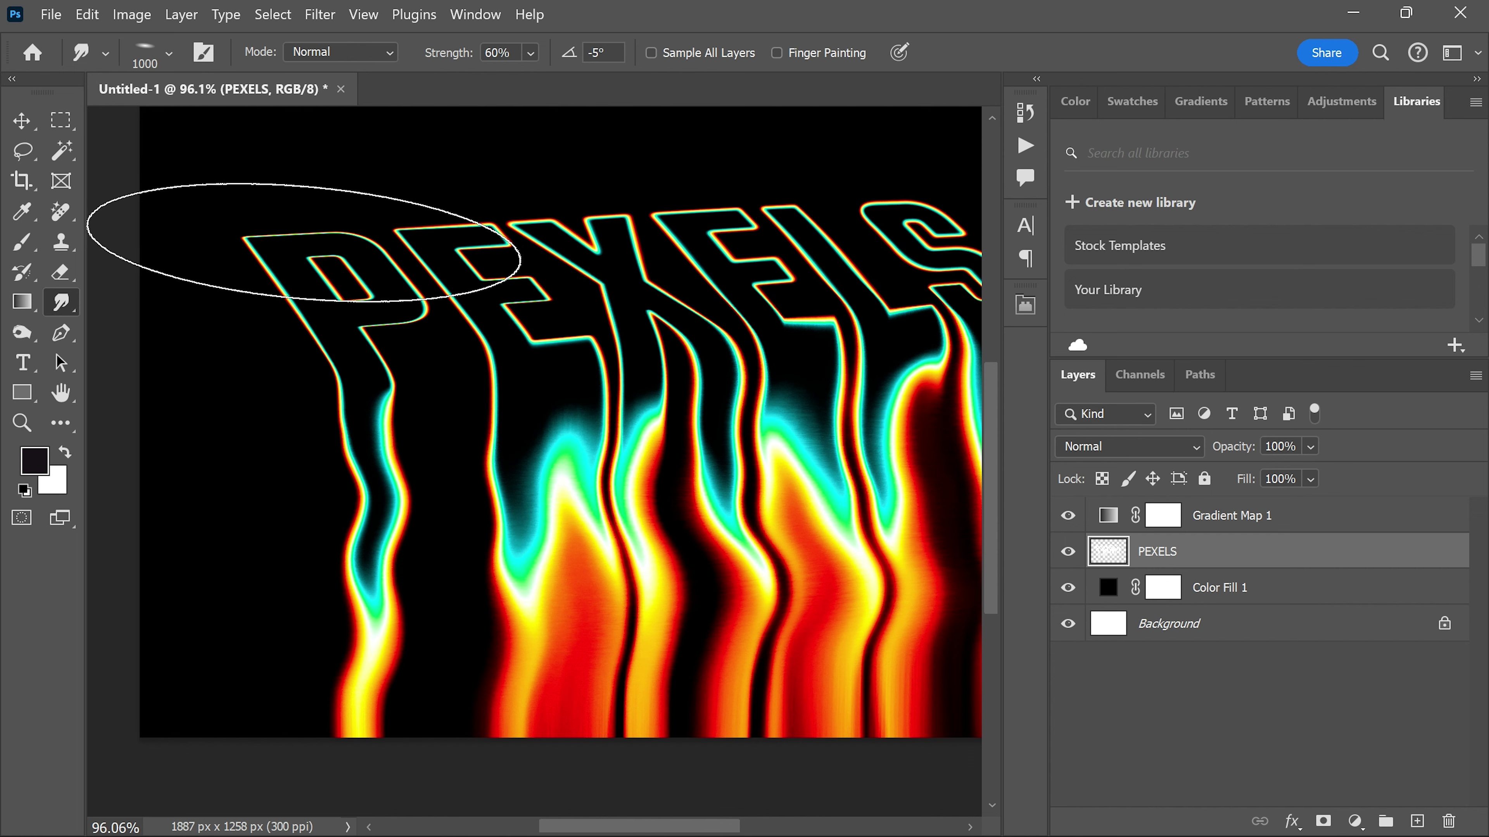
Zoom in on the top of the P and shrink the smudge brush toward 300 px.
drag(582, 337, 595, 376)
scroll(261, 246, up, 6)
key(bracketleft)
key(bracketleft)
key(bracketleft)
key(bracketleft)
key(bracketleft)
key(bracketleft)
key(bracketleft)
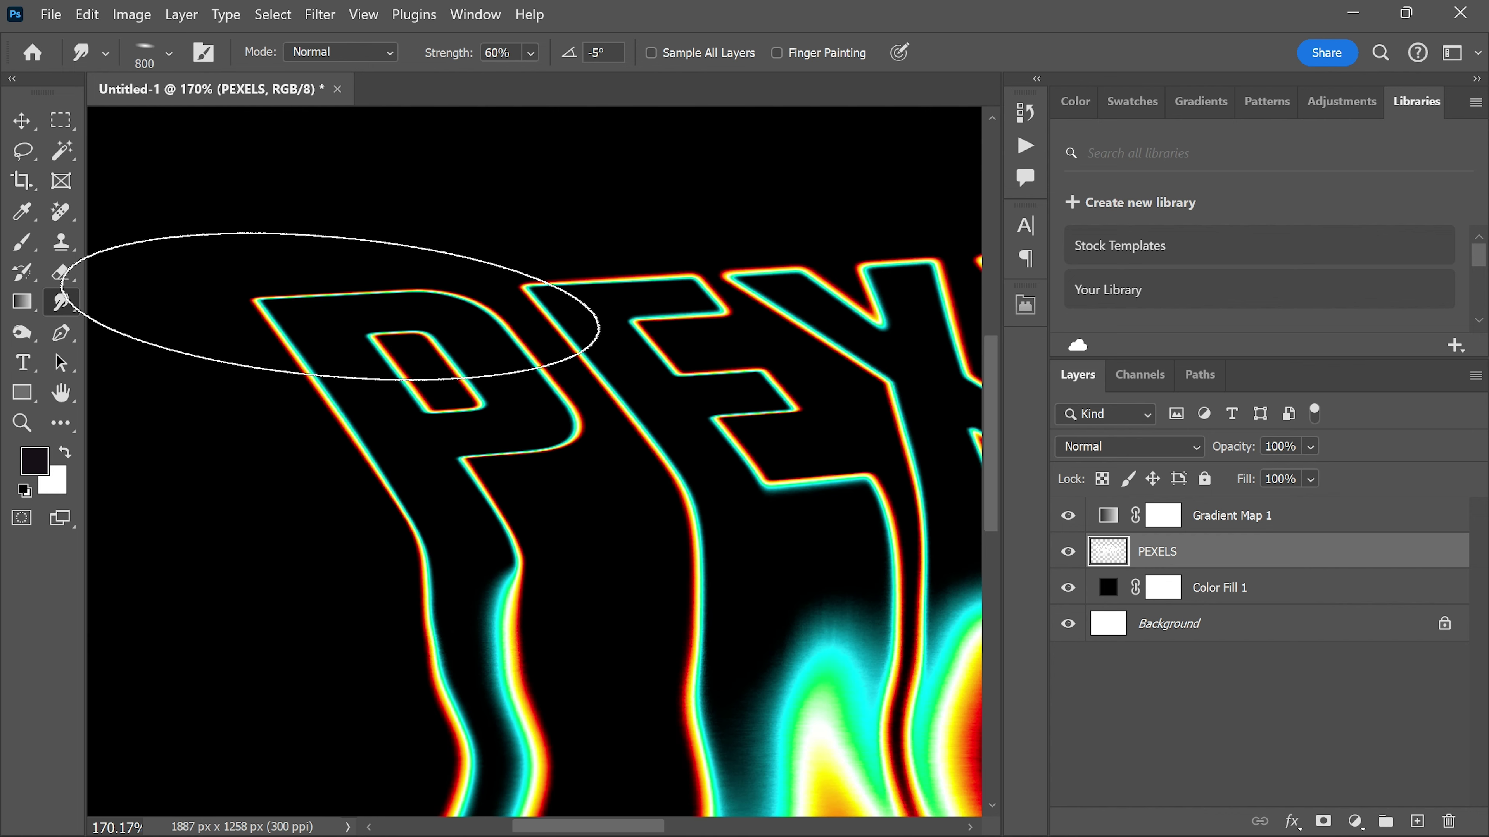
right_click(367, 291)
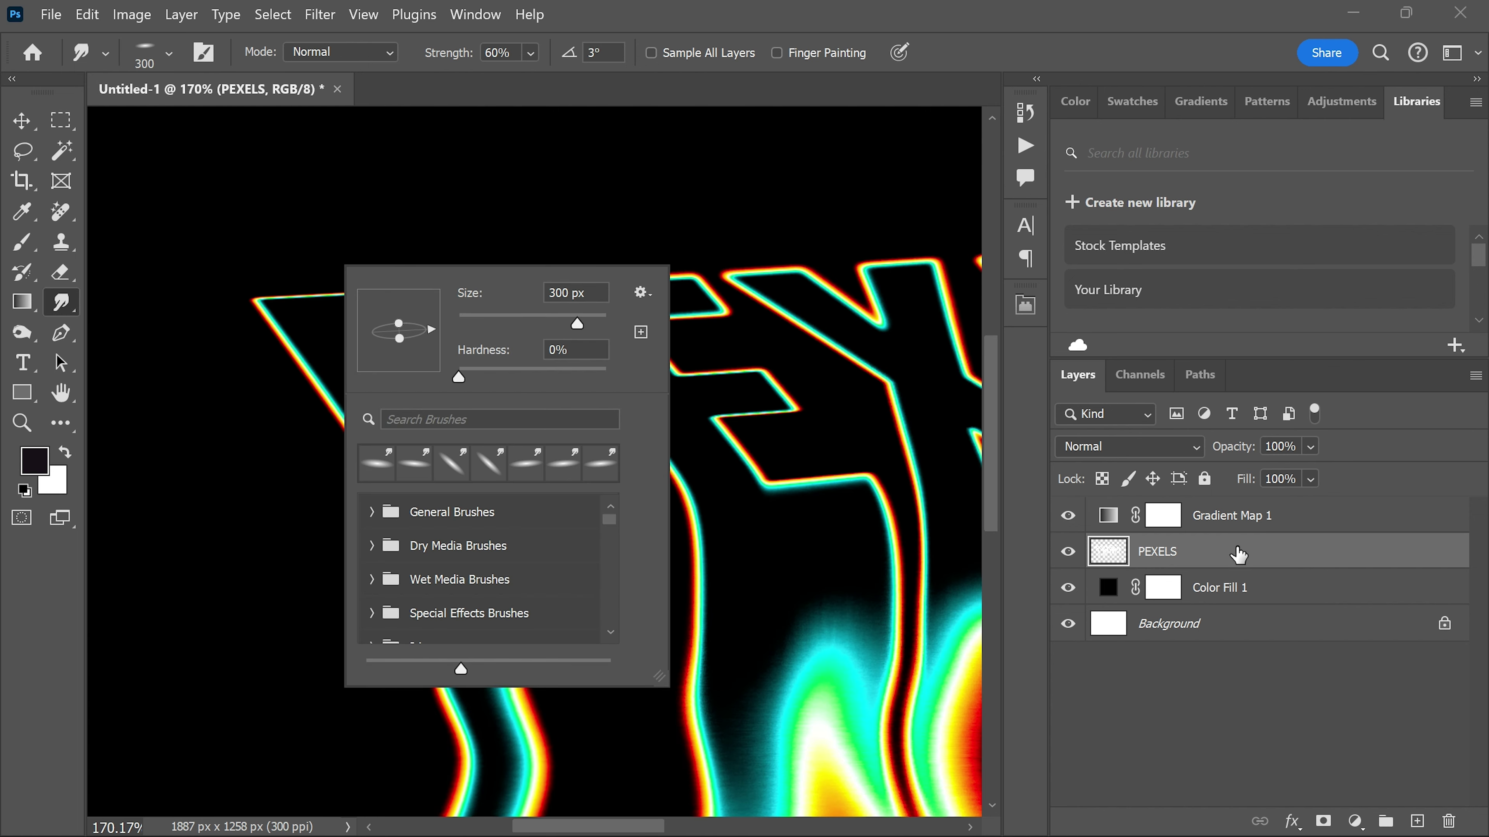
key(Escape)
scroll(332, 243, up, 2)
key(bracketleft)
key(bracketleft)
key(bracketleft)
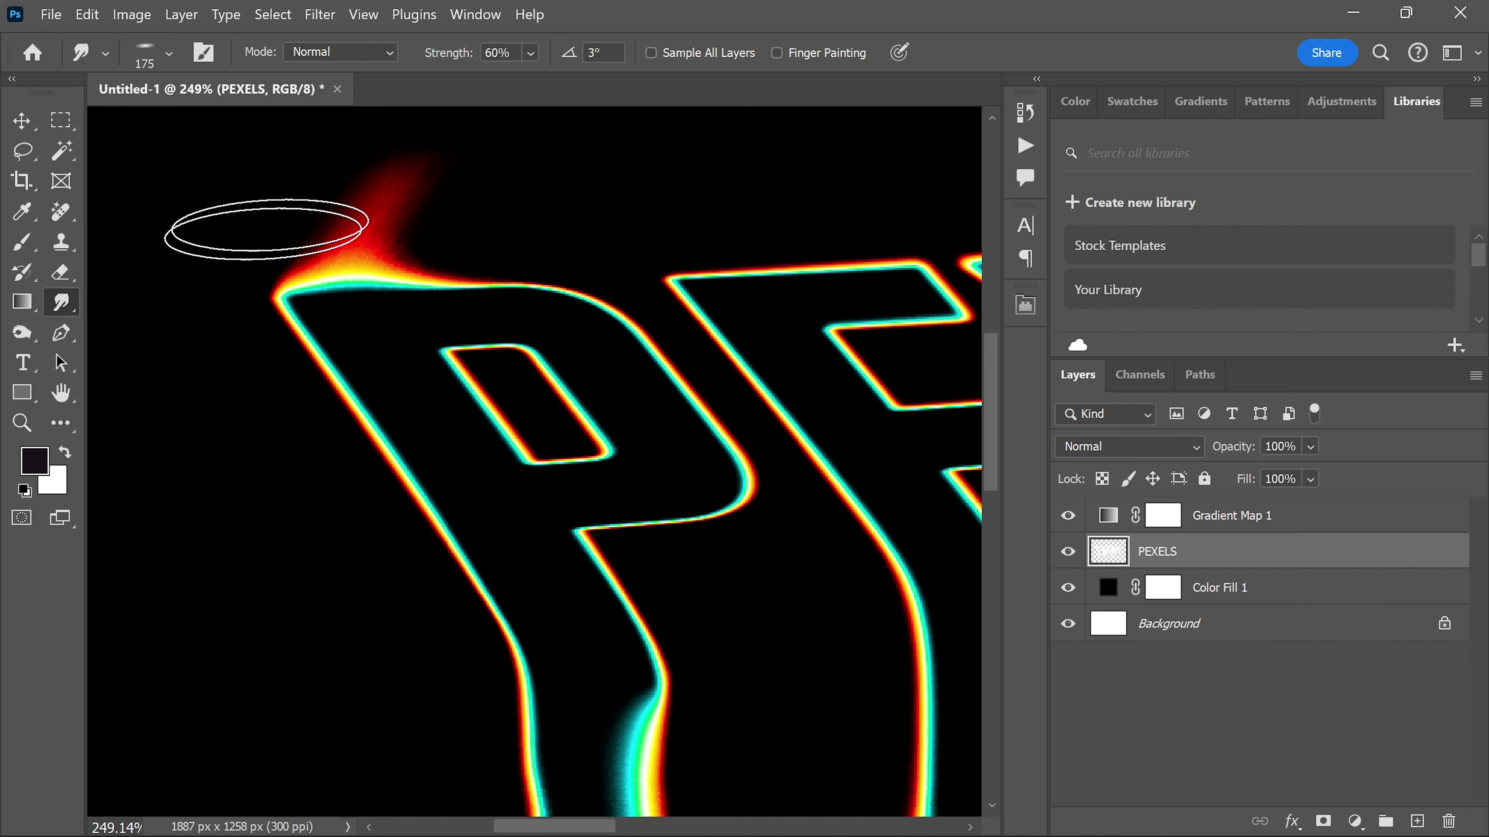
Smudge glowing streaks rightward off the tops of the E, L and S.
mouse_move(712, 236)
mouse_down()
mouse_move(302, 307)
mouse_move(428, 309)
mouse_move(615, 263)
mouse_move(355, 312)
mouse_move(350, 345)
mouse_up()
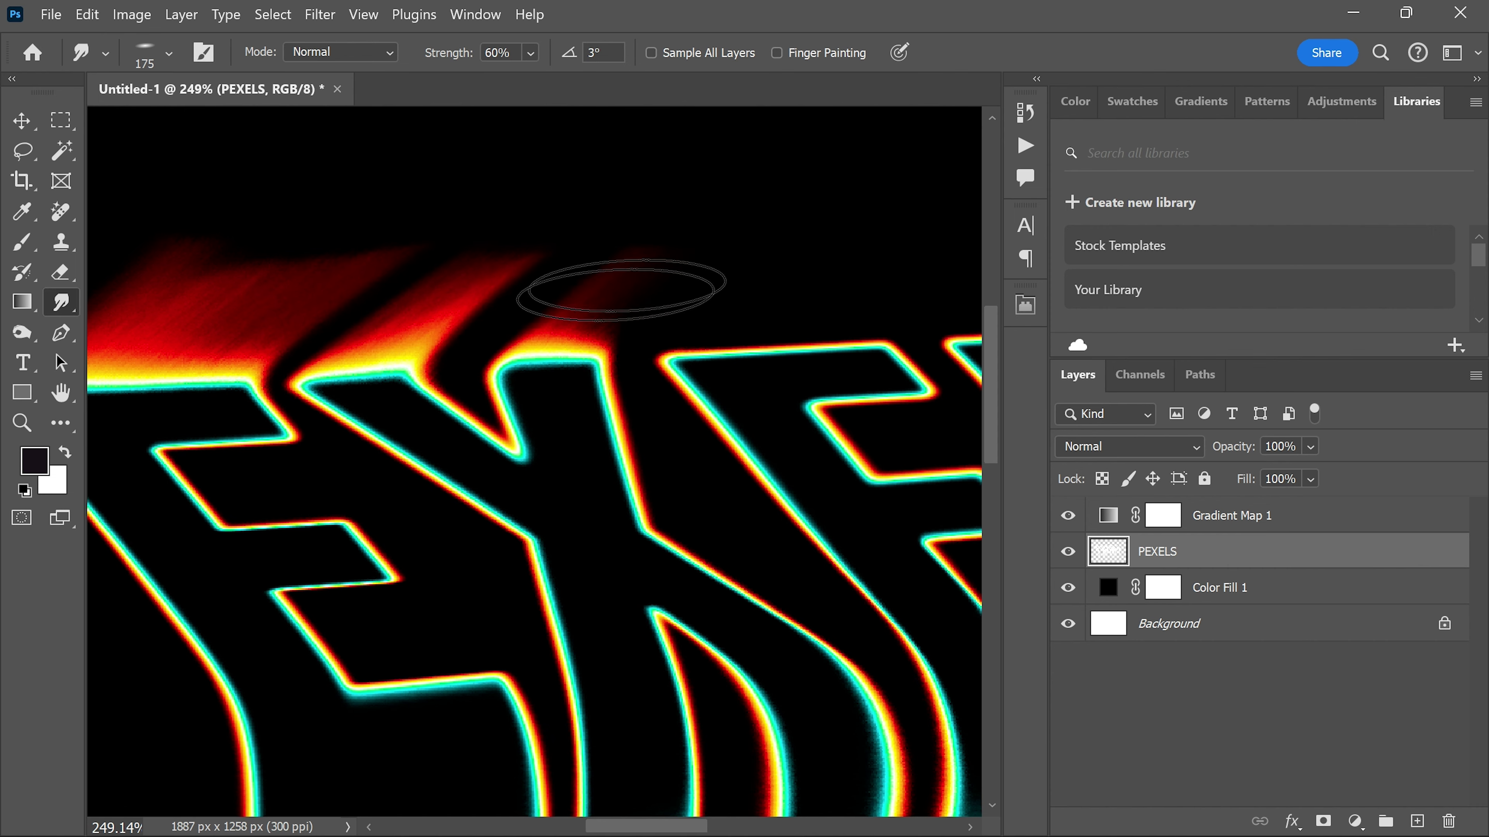
mouse_move(598, 266)
mouse_down()
mouse_move(316, 356)
mouse_move(498, 316)
mouse_move(366, 355)
mouse_move(498, 295)
mouse_up()
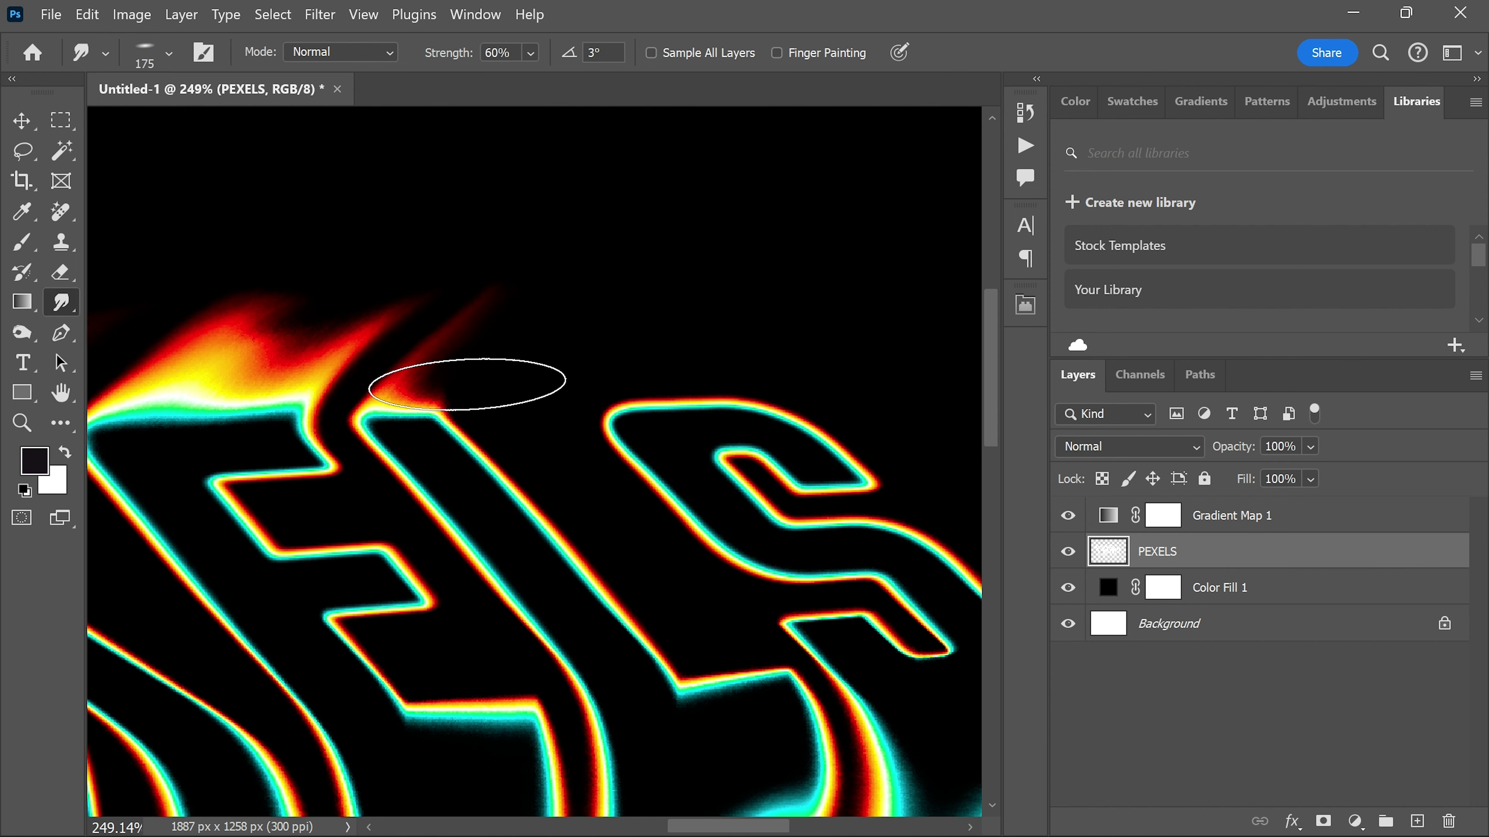
mouse_move(660, 328)
mouse_down()
mouse_move(416, 379)
mouse_move(520, 356)
mouse_up()
drag(498, 452, 542, 405)
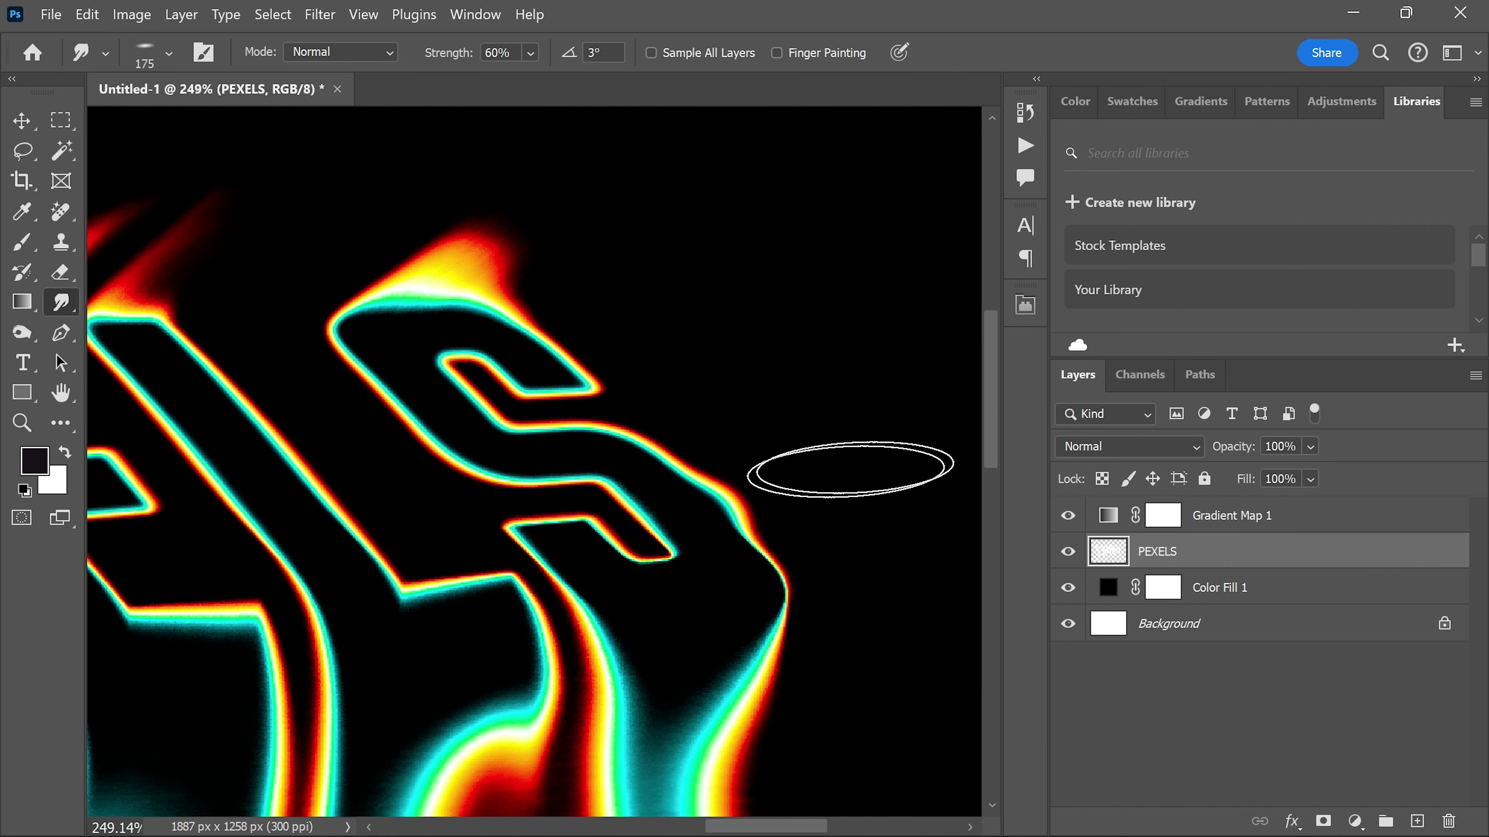
mouse_move(502, 451)
mouse_down()
mouse_move(526, 422)
mouse_move(950, 352)
mouse_up()
drag(176, 728, 1072, 579)
Tilt the brush angle steeply and smudge the P's left edge outward into wisps.
right_click(310, 319)
drag(398, 392, 377, 413)
mouse_move(258, 220)
mouse_down()
mouse_move(214, 327)
mouse_move(263, 326)
mouse_move(326, 419)
mouse_move(305, 502)
mouse_up()
scroll(317, 480, down, 12)
drag(536, 295, 438, 309)
scroll(439, 309, up, 1)
With a nearly flat, larger brush, sweep the letter tops' glow rightward, then fit the artwork in view.
right_click(441, 309)
drag(526, 399, 526, 381)
click(367, 323)
key(bracketright)
mouse_move(426, 314)
mouse_down()
mouse_move(705, 289)
mouse_move(1037, 298)
mouse_up()
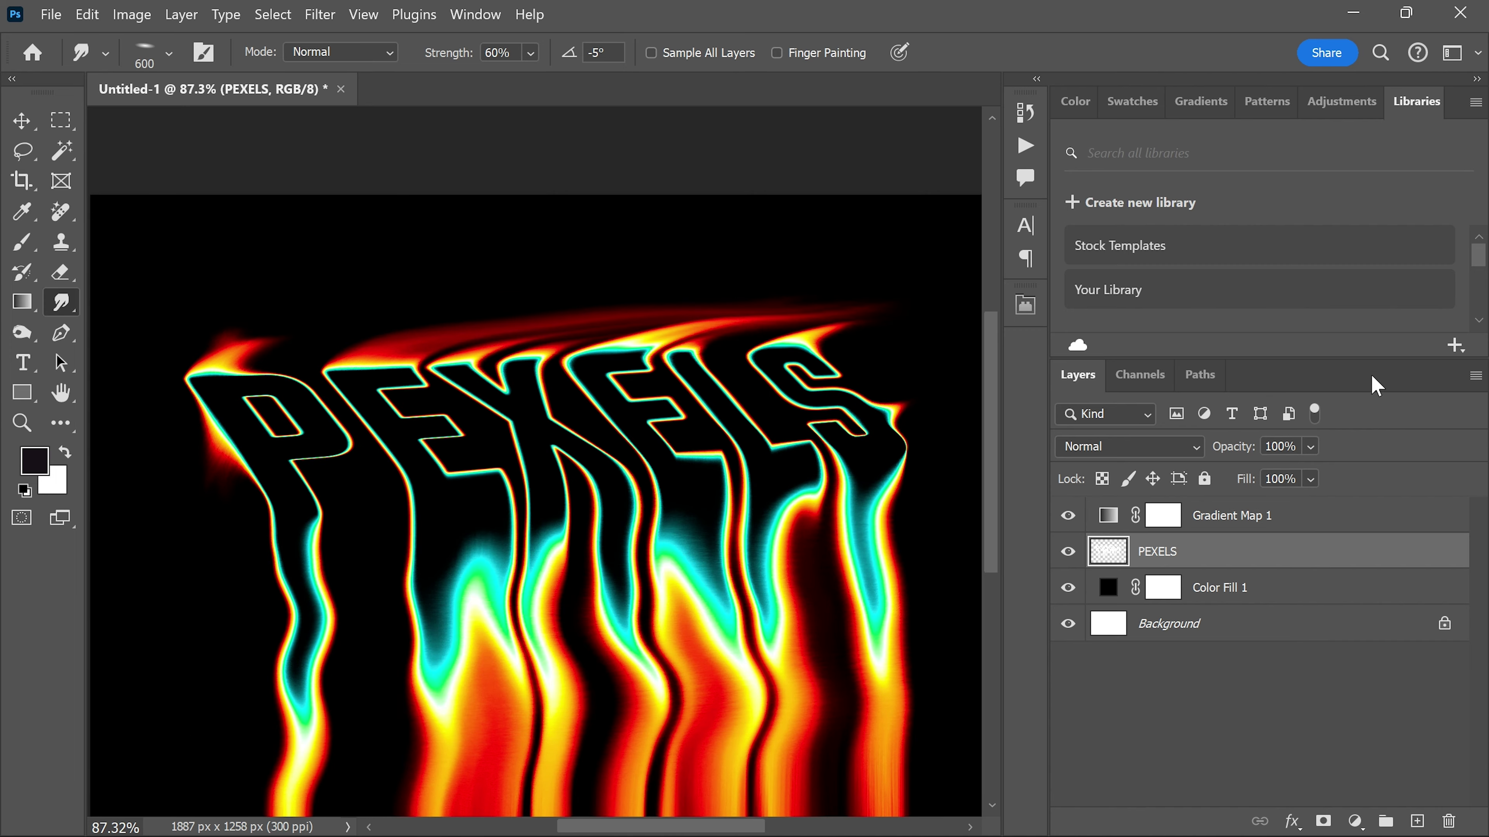
drag(197, 302, 307, 296)
scroll(314, 295, down, 6)
scroll(443, 335, up, 4)
key(v)
scroll(657, 383, down, 2)
scroll(601, 463, up, 1)
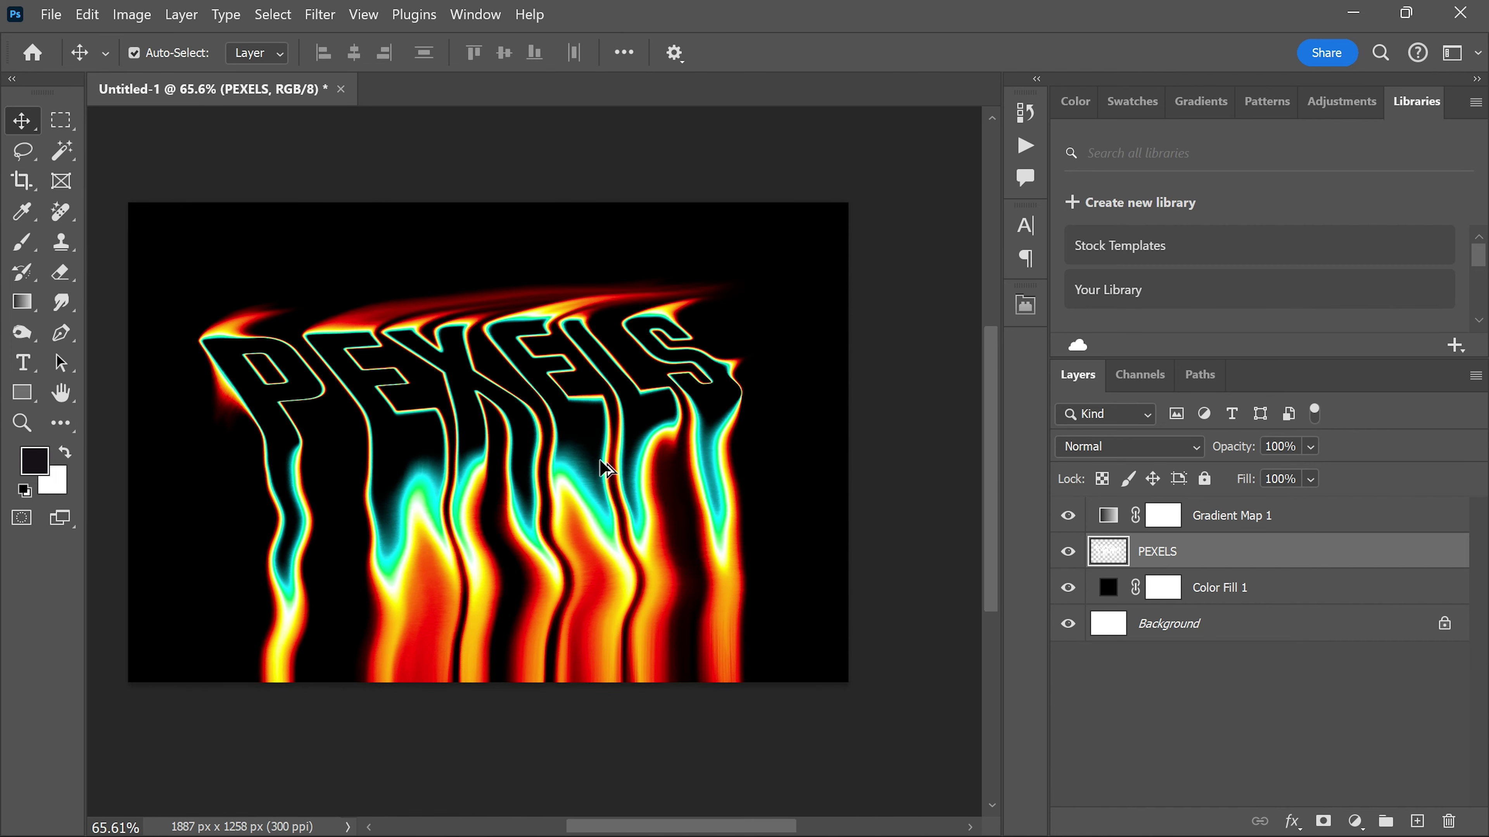
key(ctrl+0)
Convert the PEXELS layer to a smart object and apply a 2.3 px Gaussian Blur.
right_click(1228, 552)
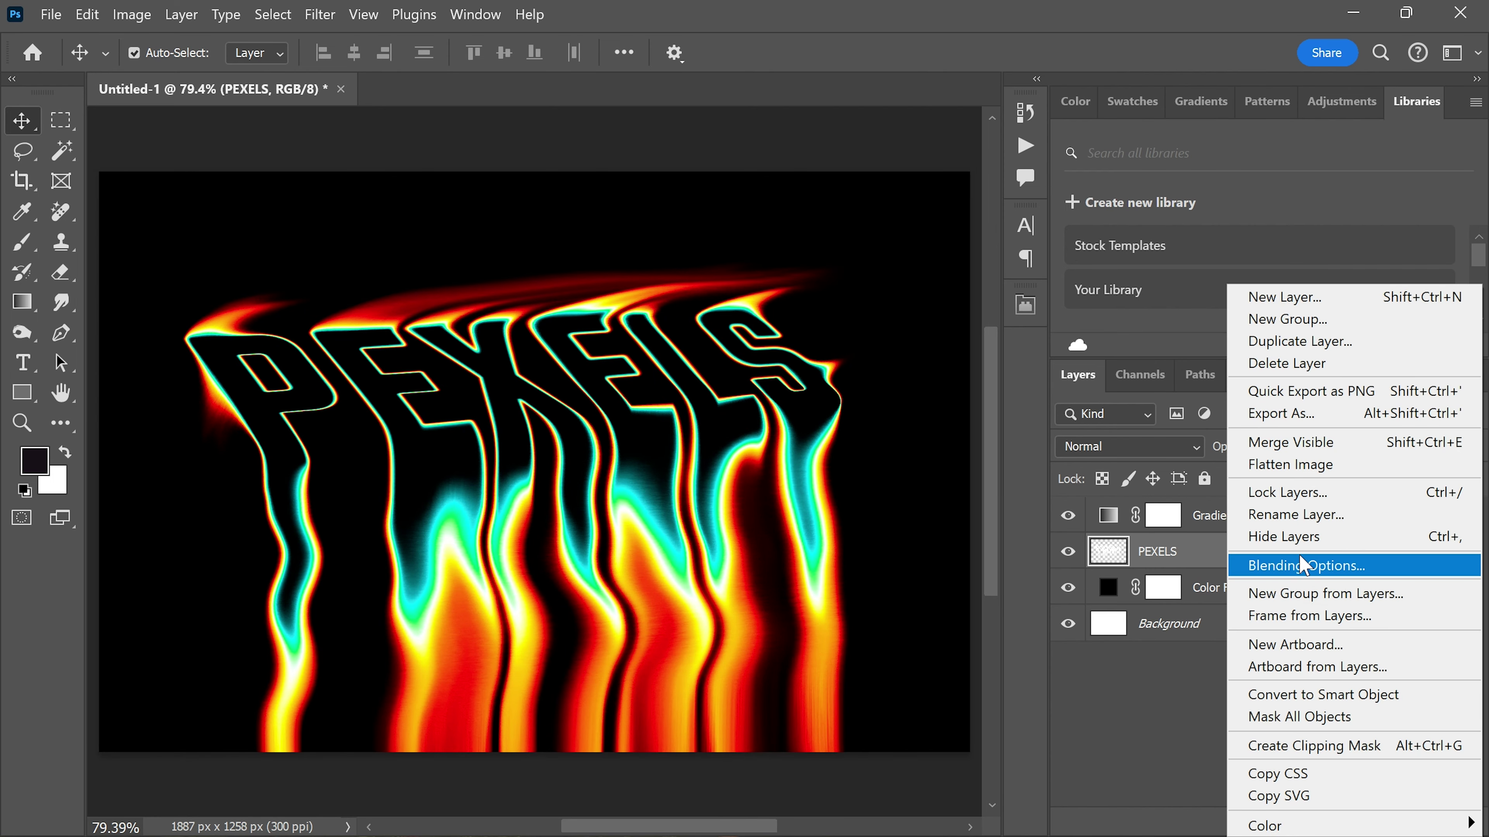
click(1313, 694)
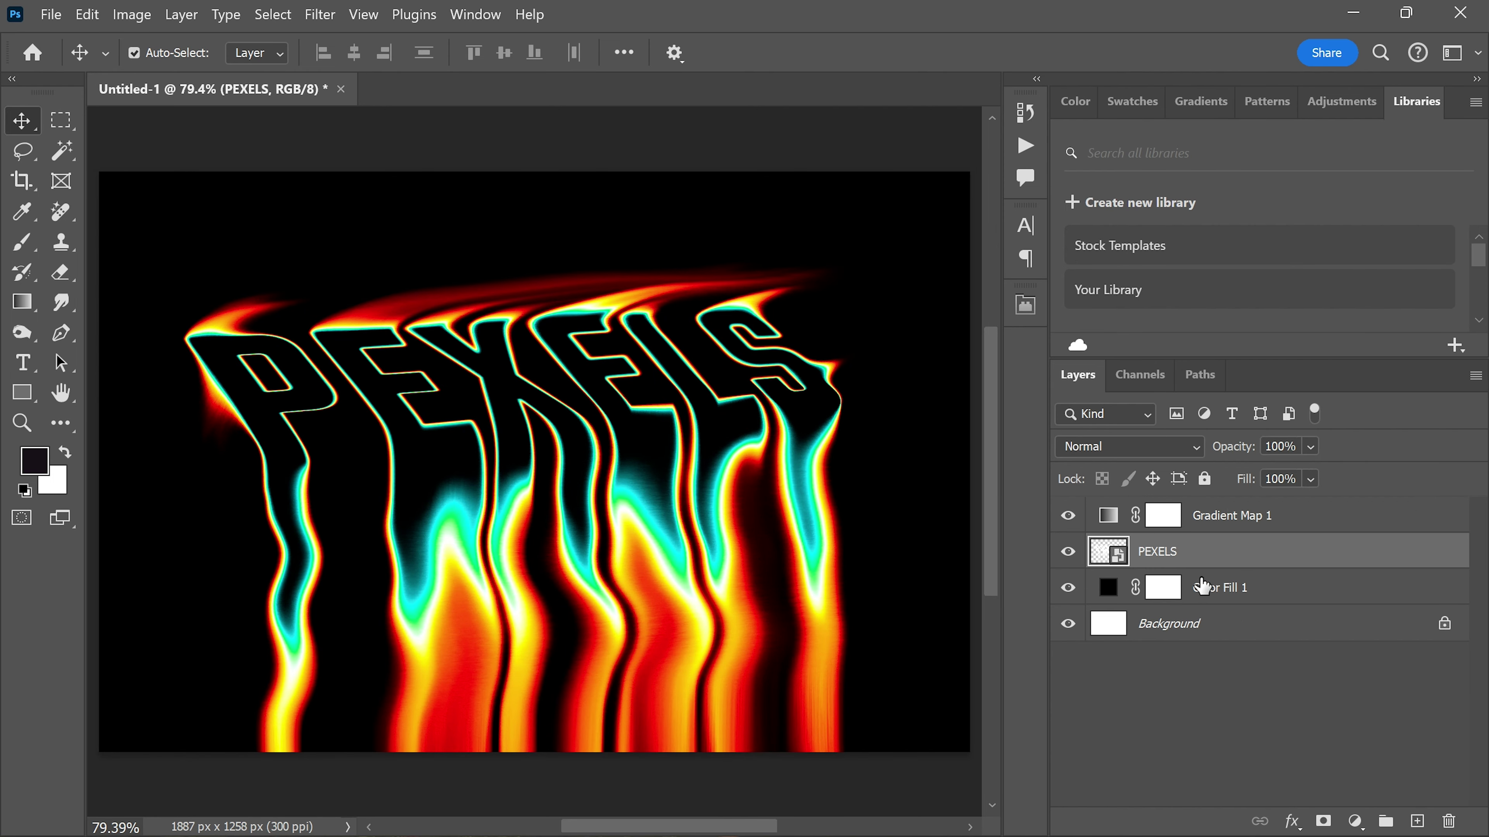
click(319, 14)
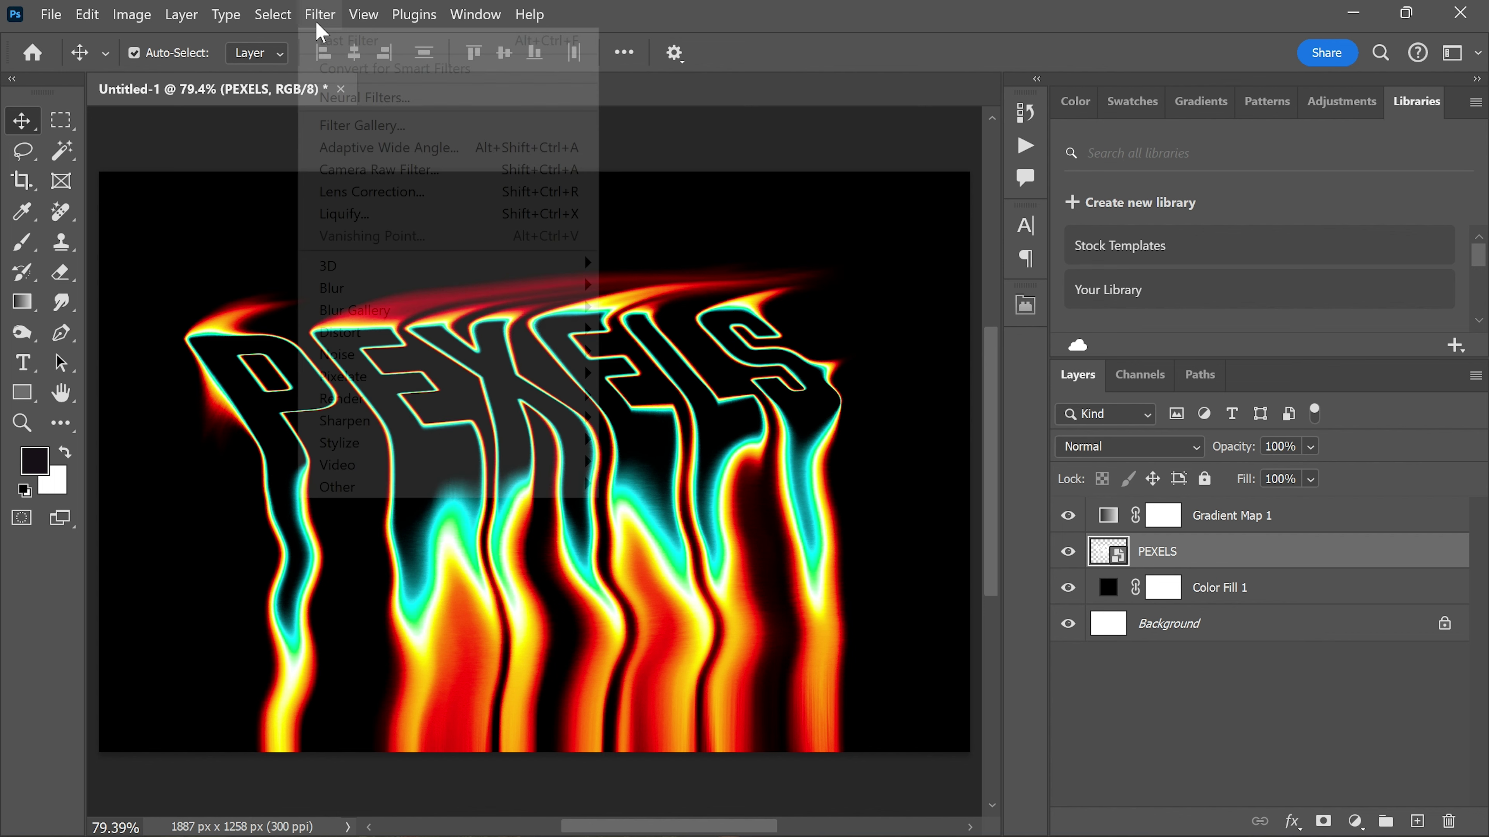
mouse_move(413, 293)
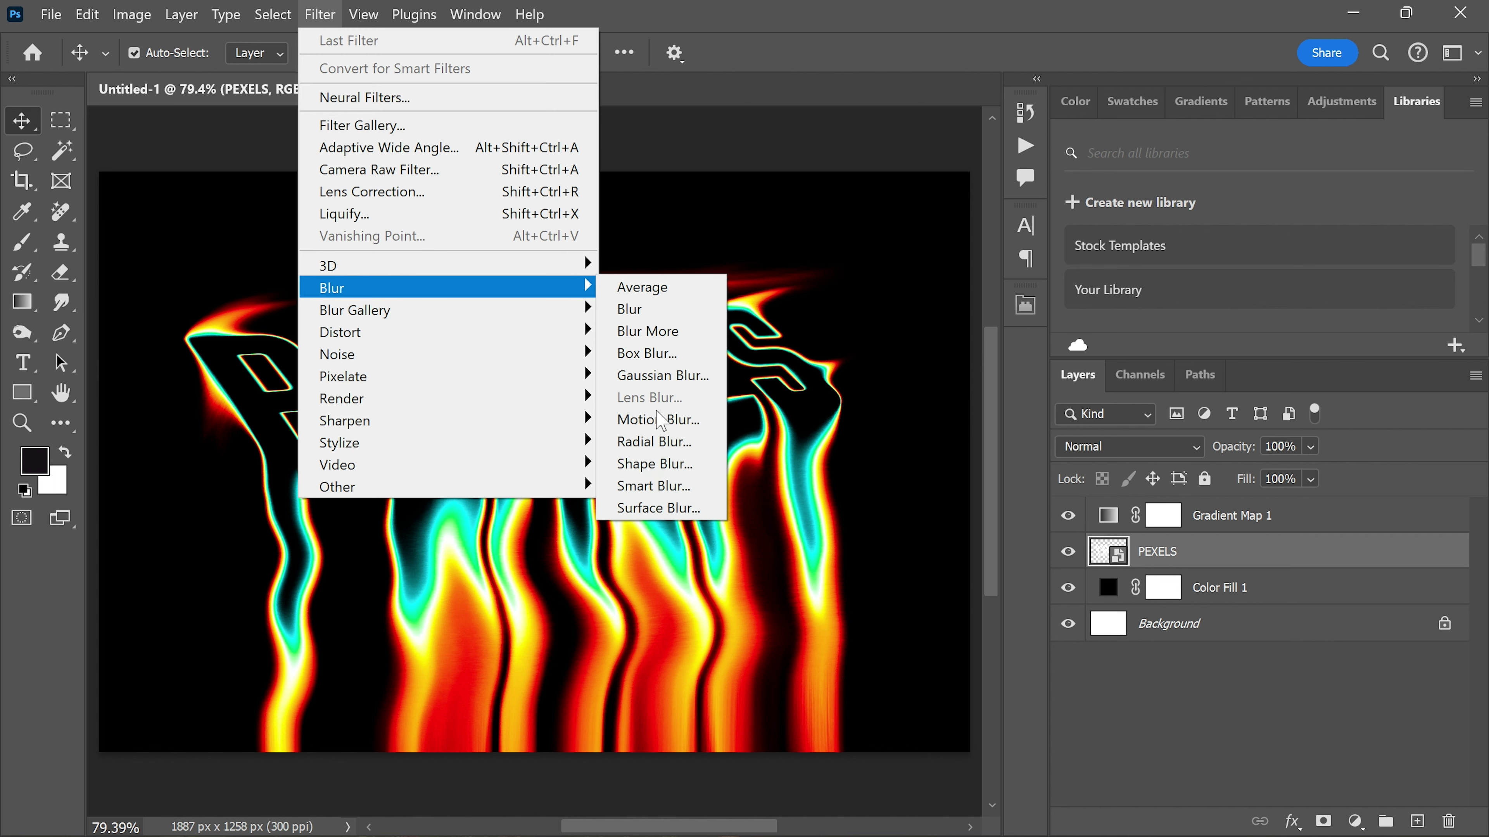
click(650, 375)
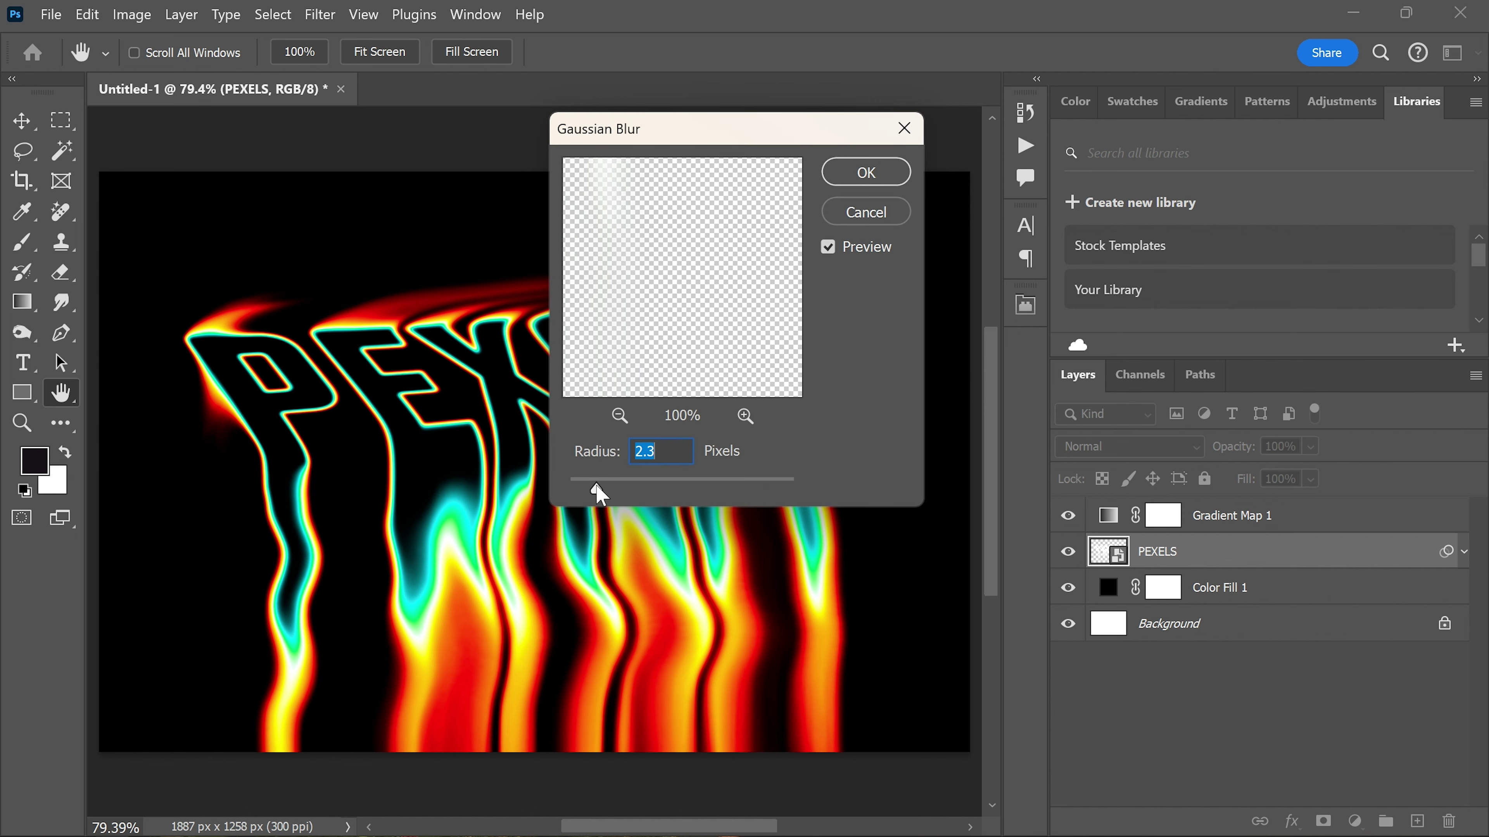
click(844, 176)
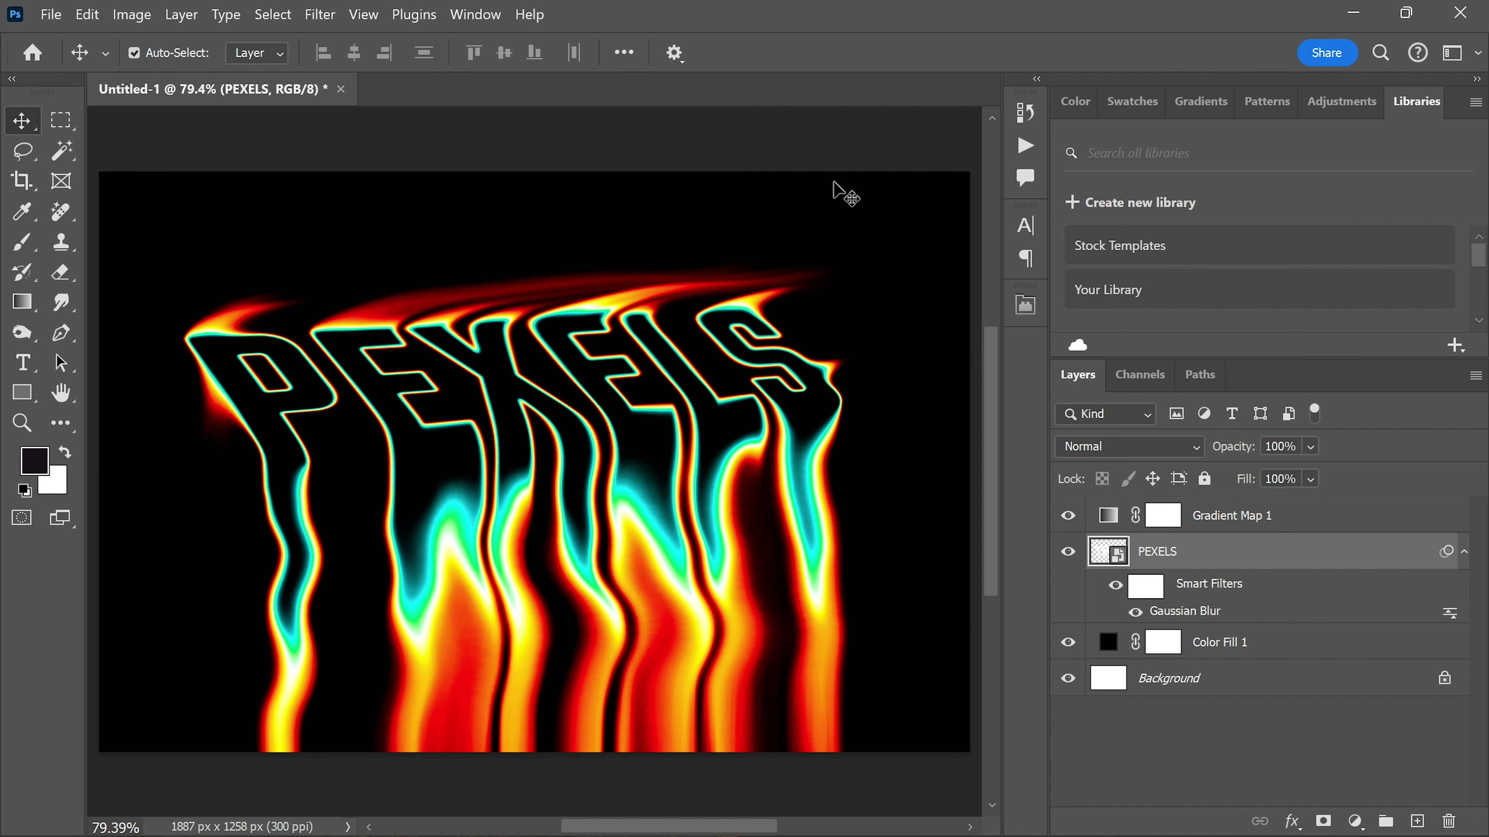
click(320, 14)
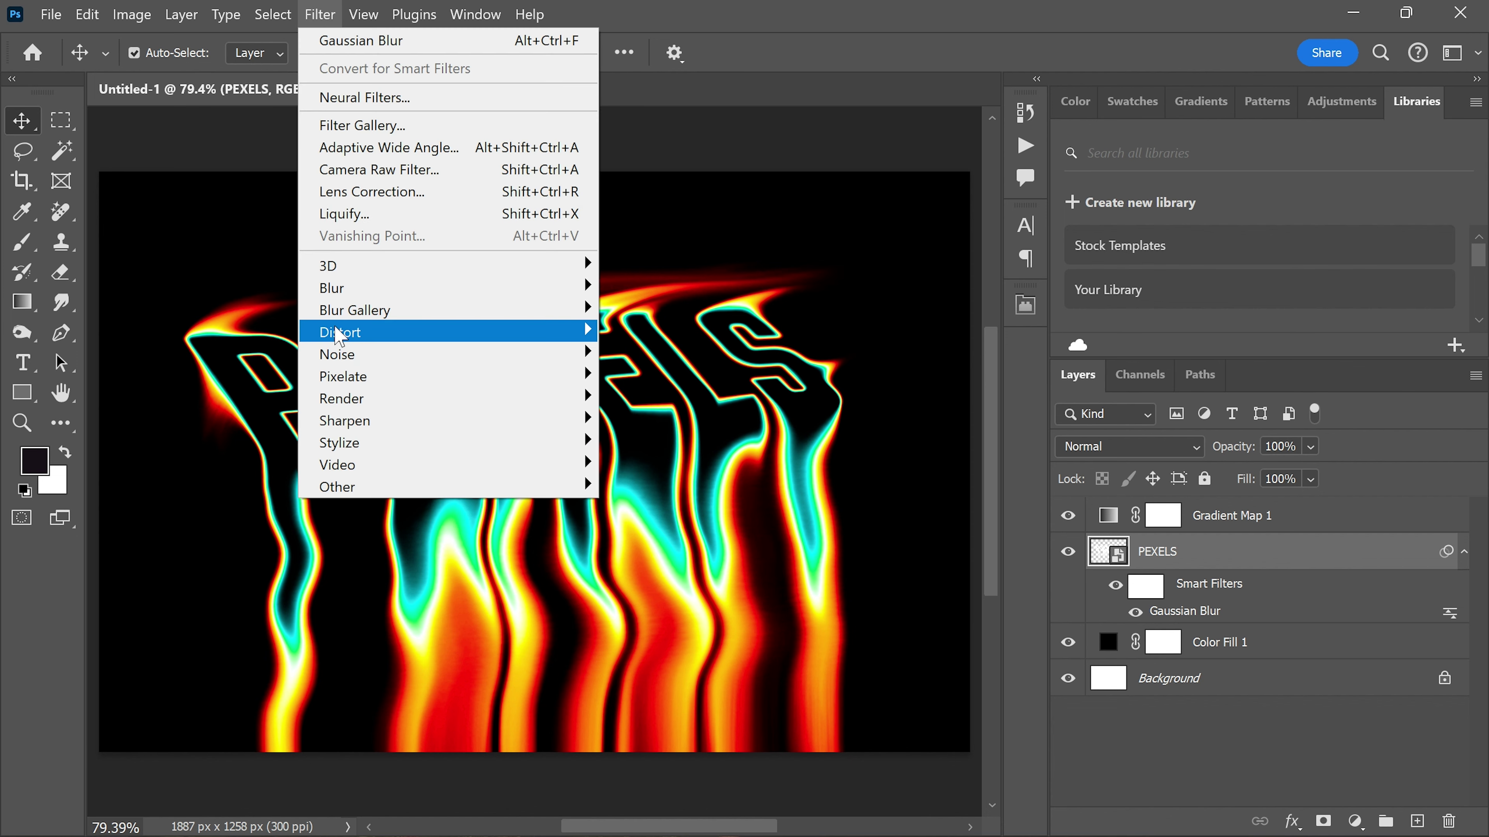
Apply Add Noise to the PEXELS smart layer at 9.29% with Gaussian distribution.
mouse_move(343, 354)
click(612, 355)
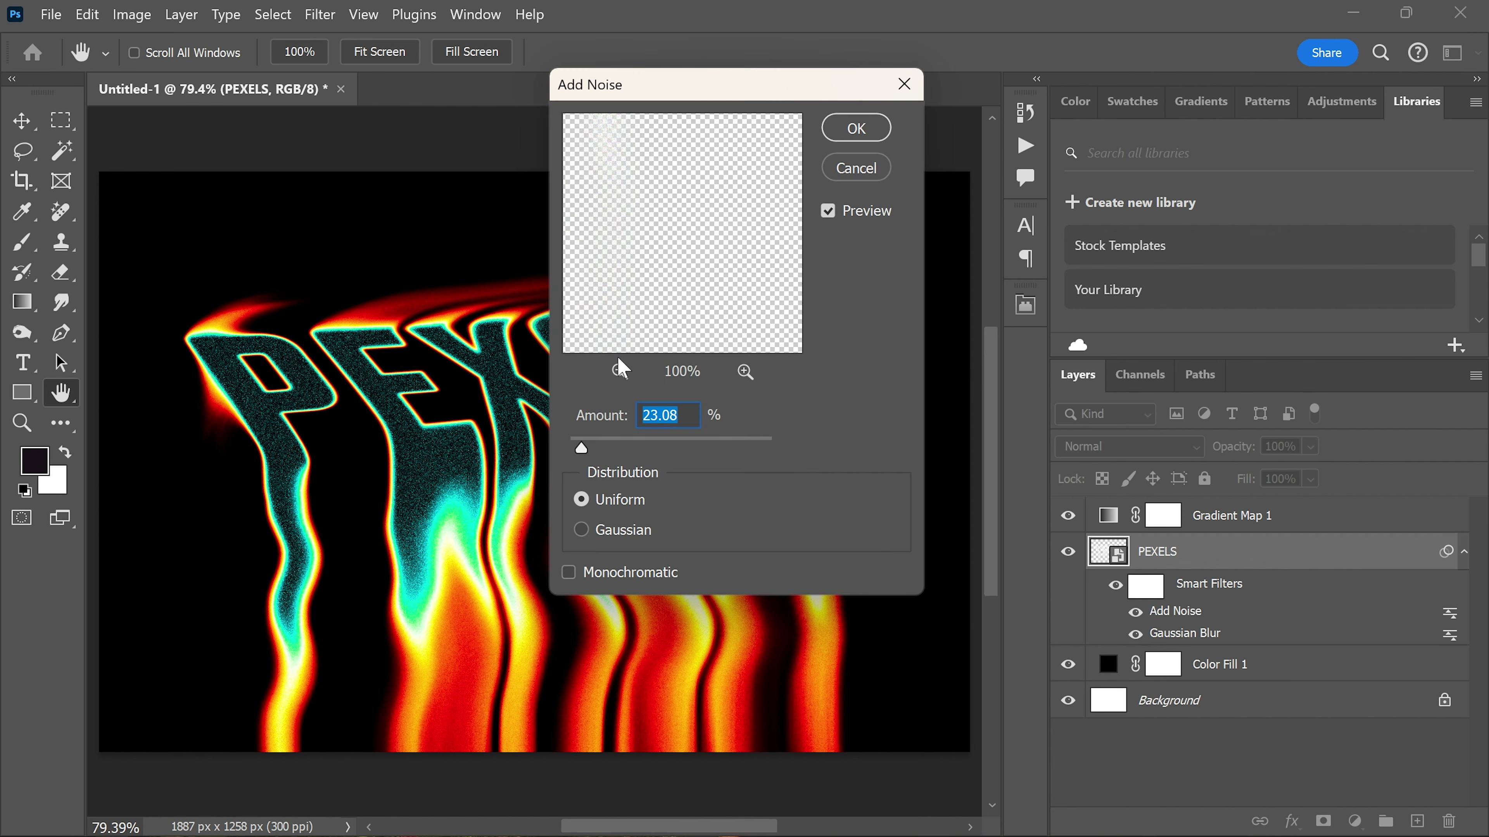
click(580, 450)
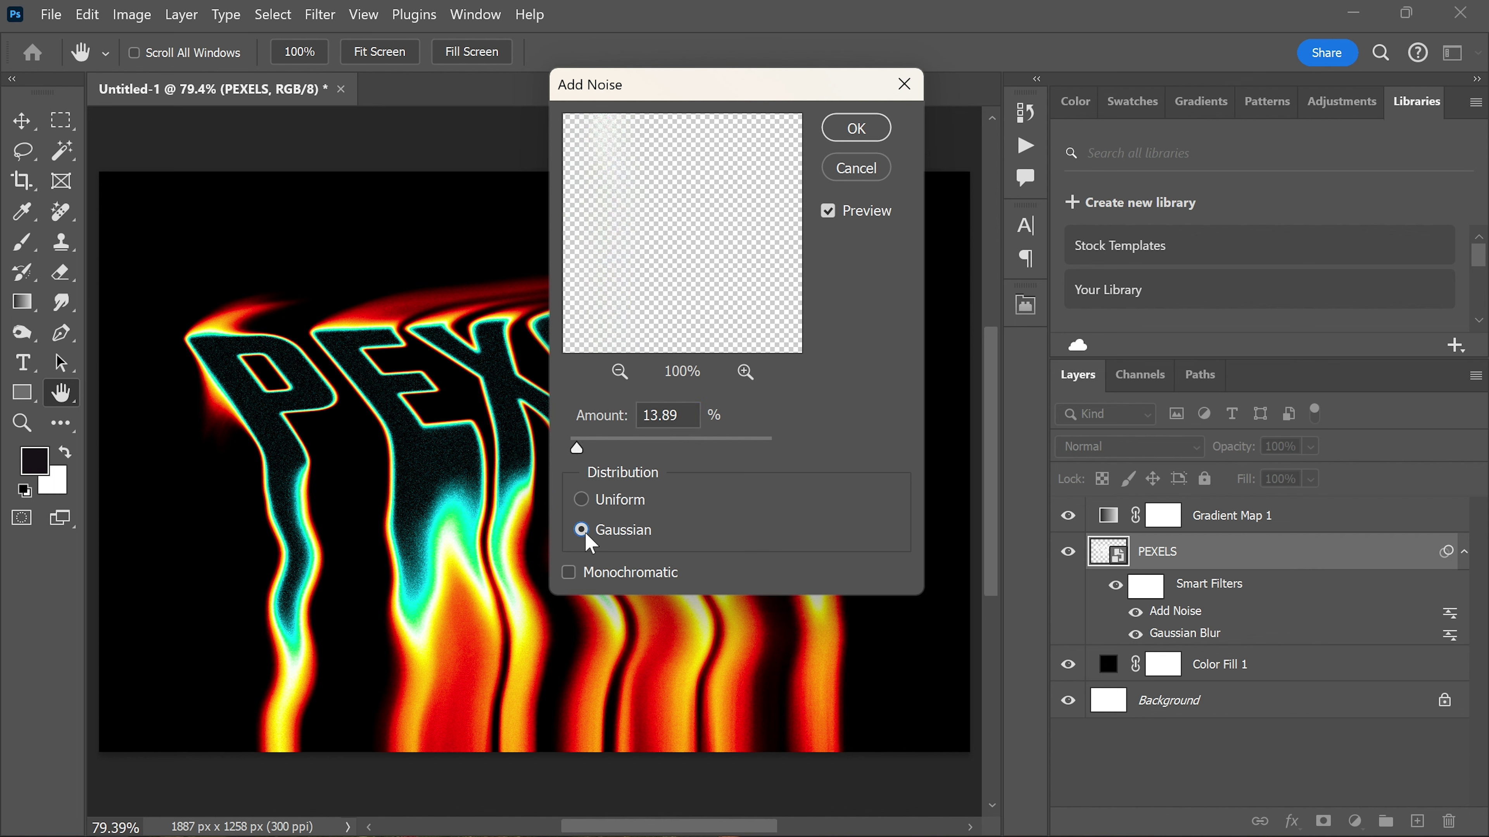
drag(576, 445, 575, 455)
click(586, 500)
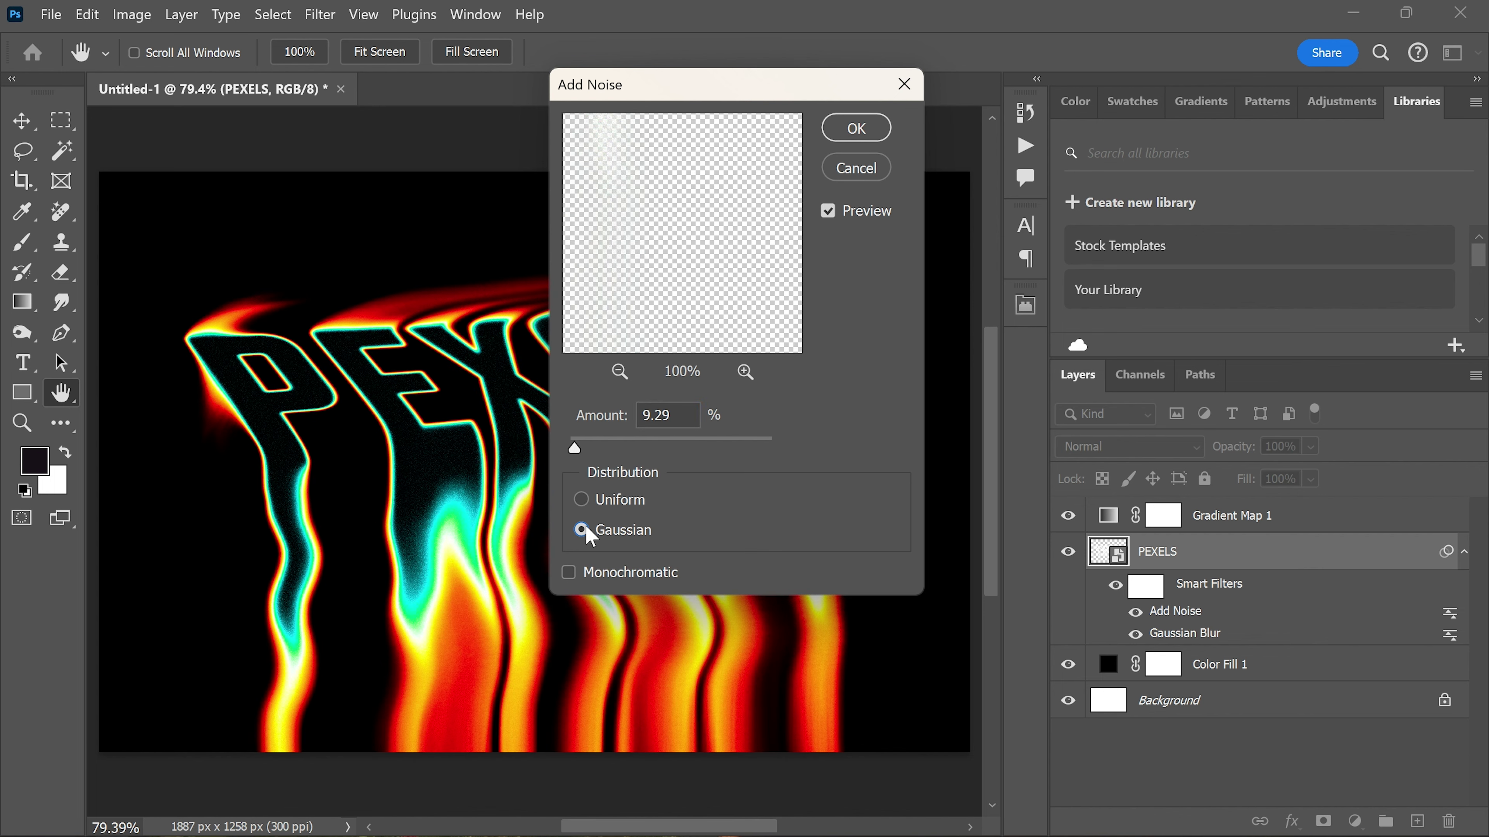
click(583, 452)
drag(577, 452, 576, 452)
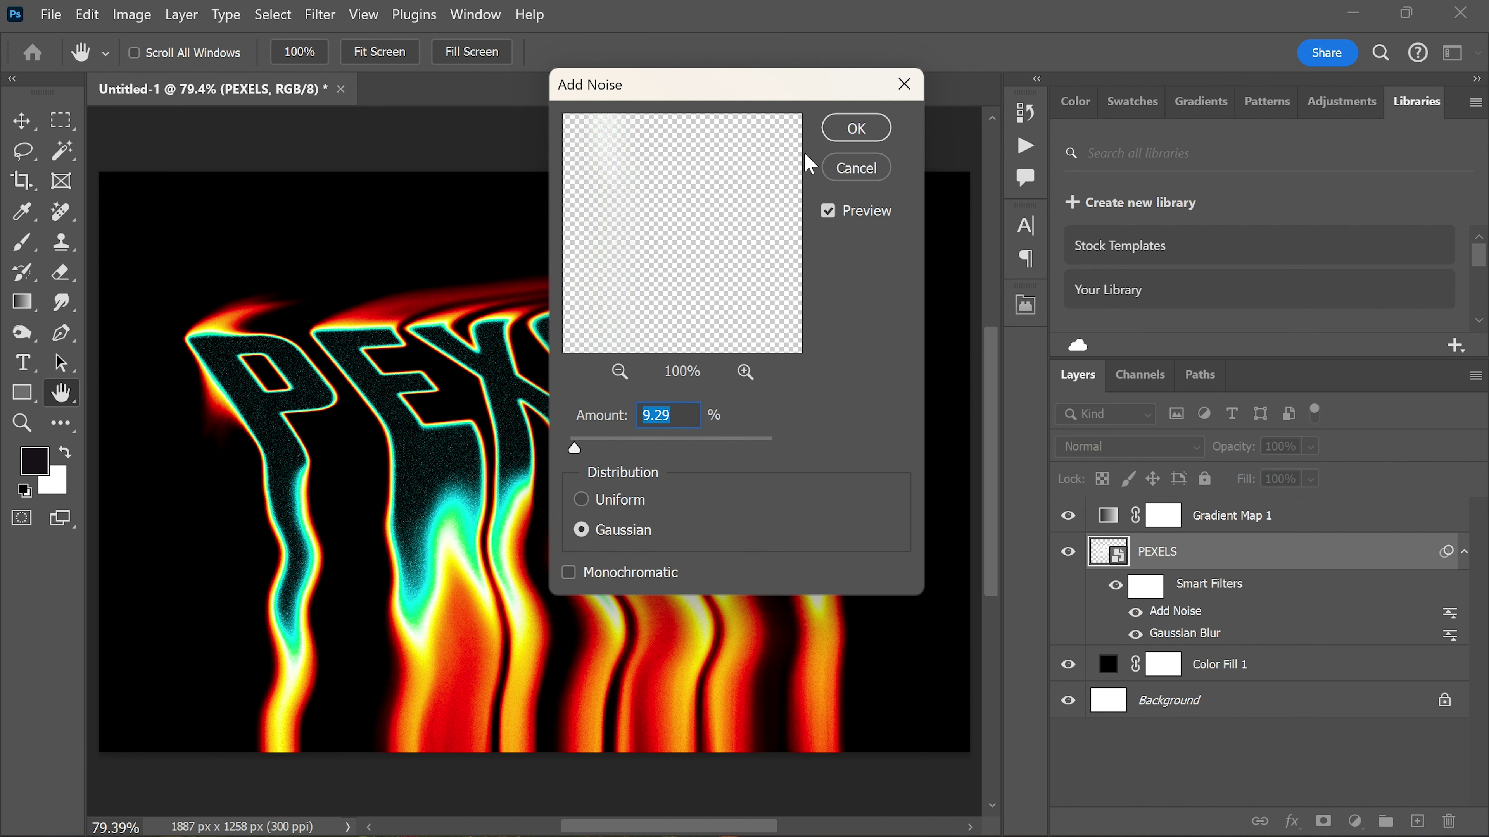
click(853, 128)
scroll(536, 425, down, 2)
scroll(536, 425, up, 4)
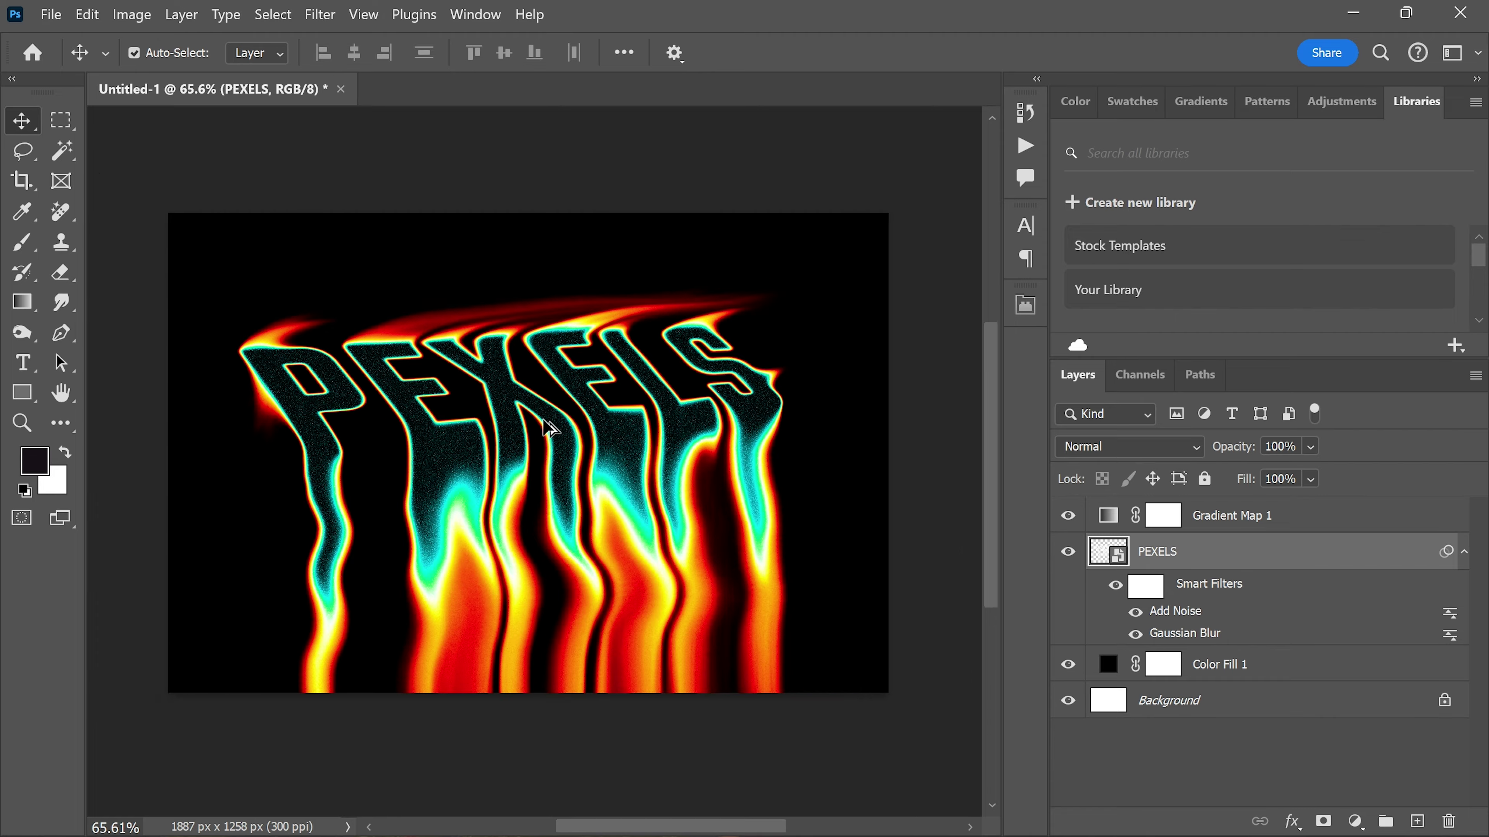
scroll(635, 469, down, 1)
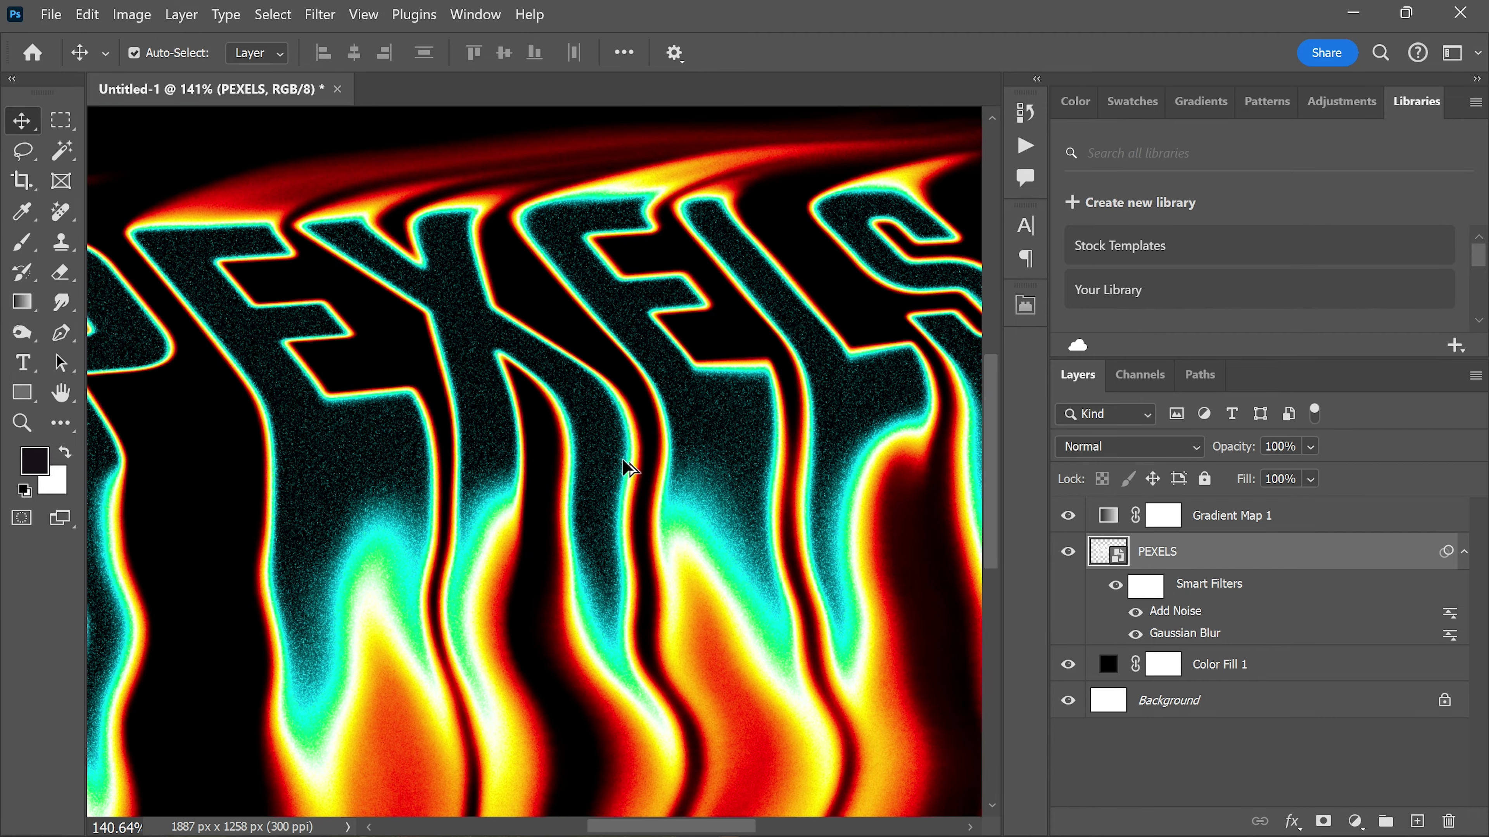
scroll(622, 458, down, 2)
scroll(588, 405, up, 1)
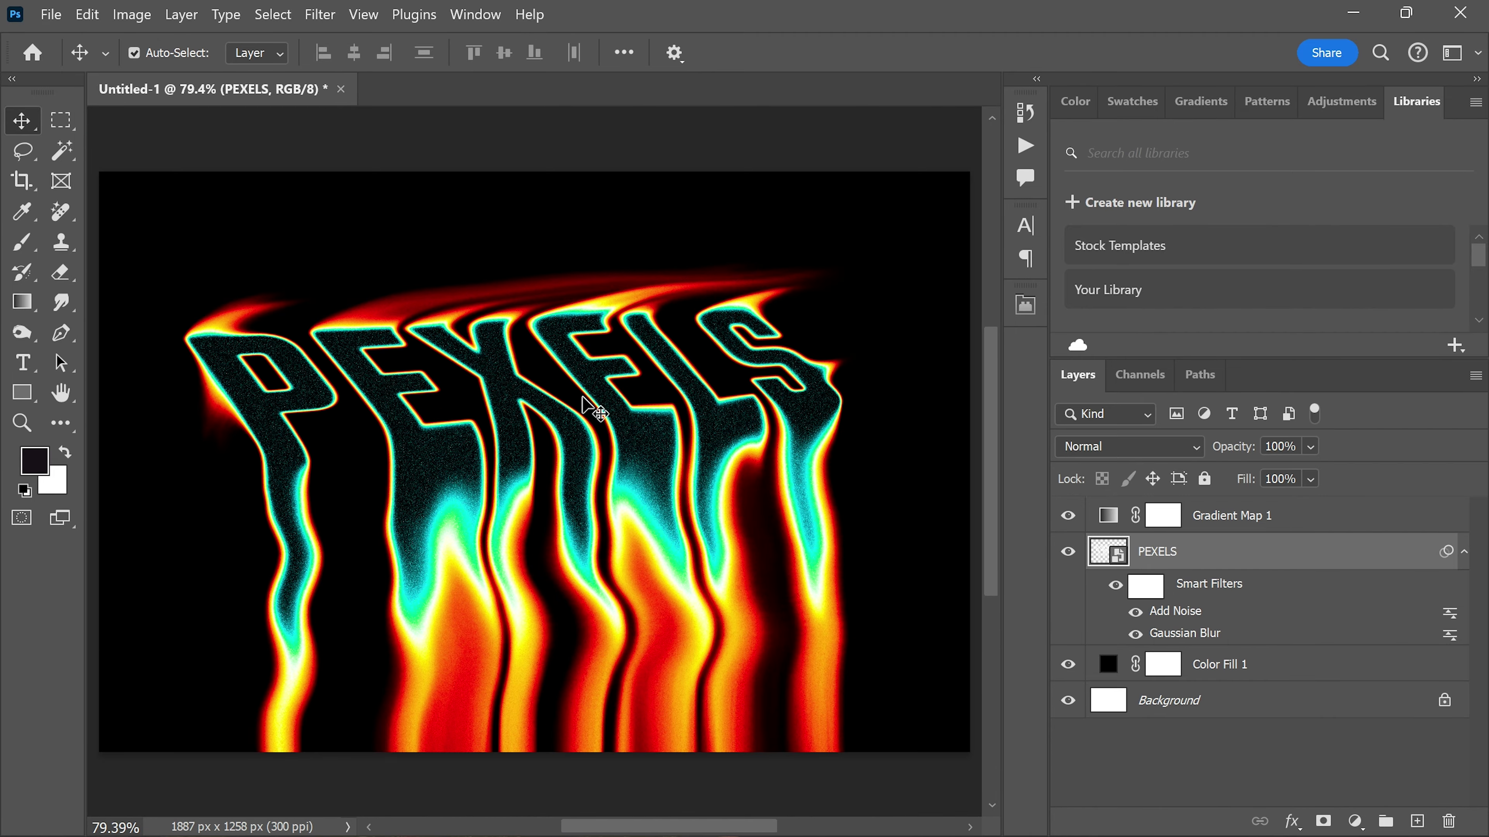